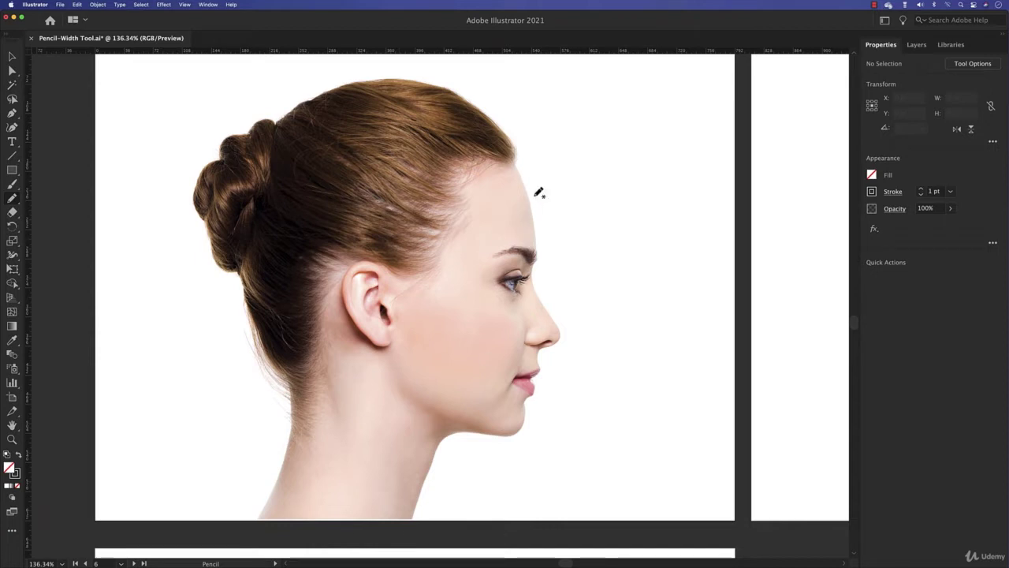
- Zoom to 600% on the forehead edge of the portrait photo
{"action": "scroll", "coordinate": [526, 193], "scroll_direction": "up", "scroll_amount": 5}
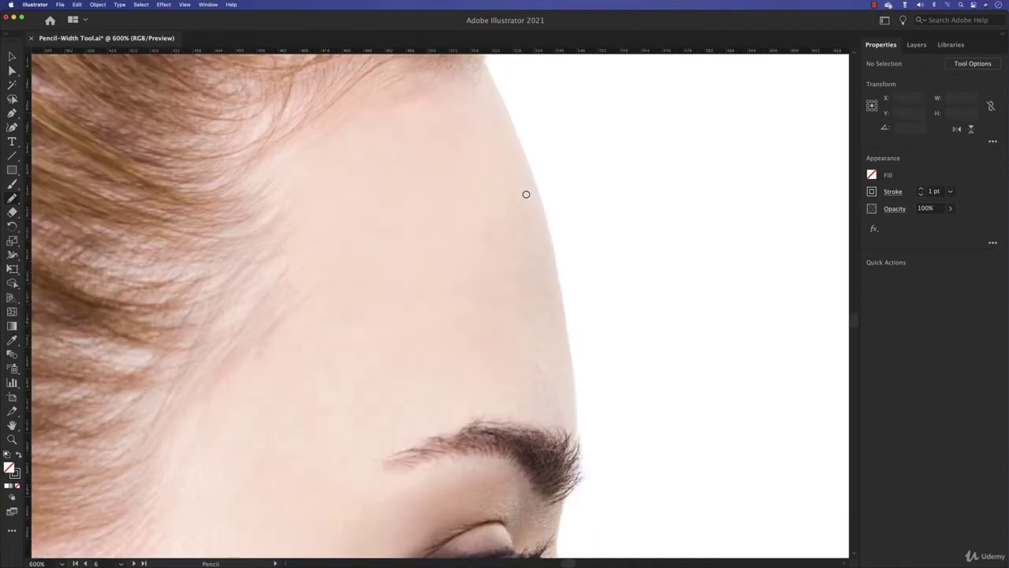
{"action": "key", "text": "super"}
- Set the Pencil tool to Smooth fidelity, keeping Edit selected paths within 6 pixels
{"action": "double_click", "coordinate": [14, 202]}
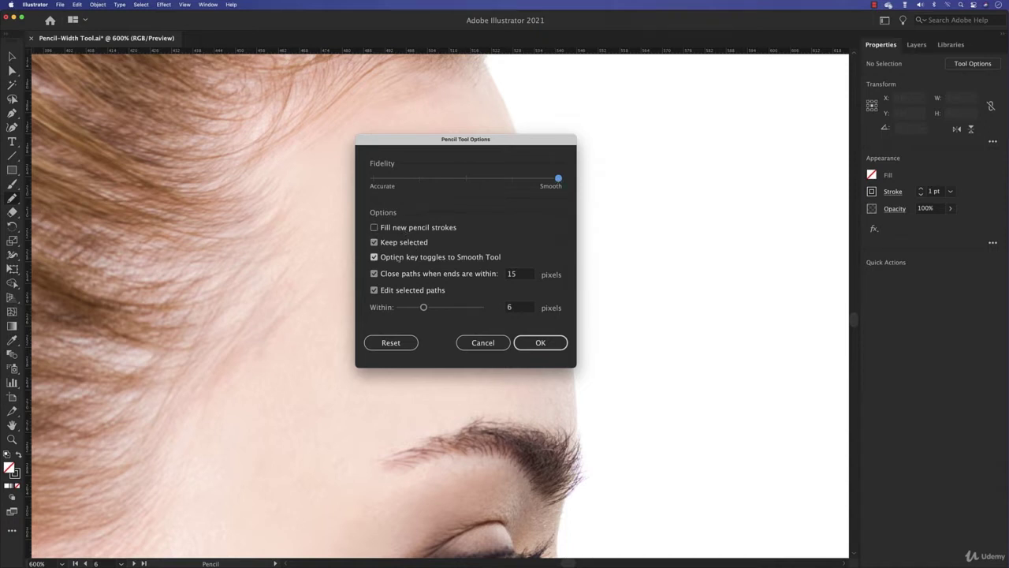
{"action": "left_click", "coordinate": [531, 349]}
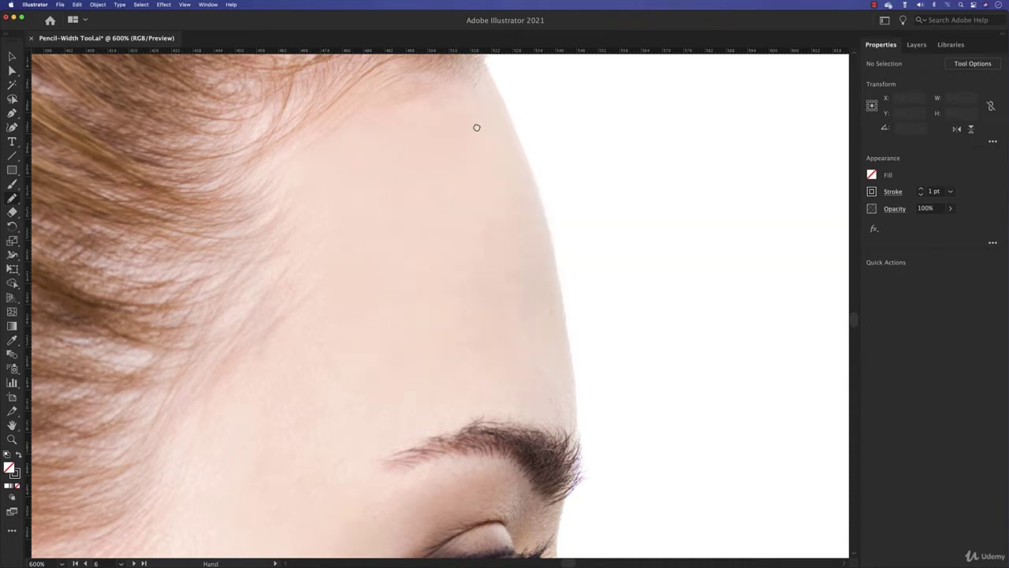
- Trace the forehead edge down from the hairline past the eyebrow
{"action": "scroll", "coordinate": [475, 126], "scroll_direction": "up", "scroll_amount": 1}
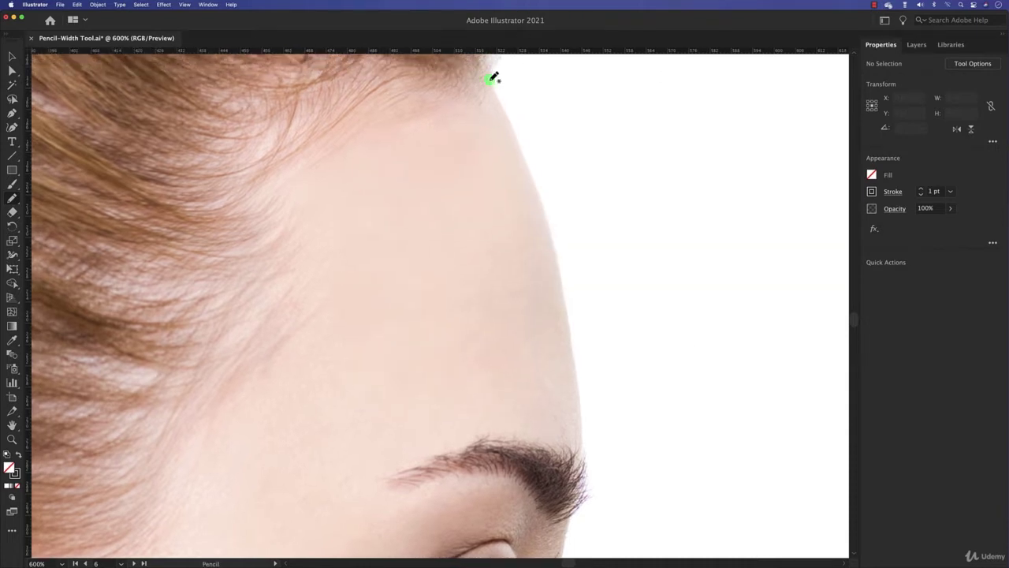
{"action": "mouse_move", "coordinate": [491, 80]}
{"action": "left_mouse_down"}
{"action": "mouse_move", "coordinate": [540, 193]}
{"action": "mouse_move", "coordinate": [567, 322]}
{"action": "mouse_move", "coordinate": [582, 314]}
{"action": "mouse_move", "coordinate": [544, 194]}
{"action": "mouse_move", "coordinate": [526, 179]}
{"action": "mouse_move", "coordinate": [540, 274]}
{"action": "left_mouse_up"}
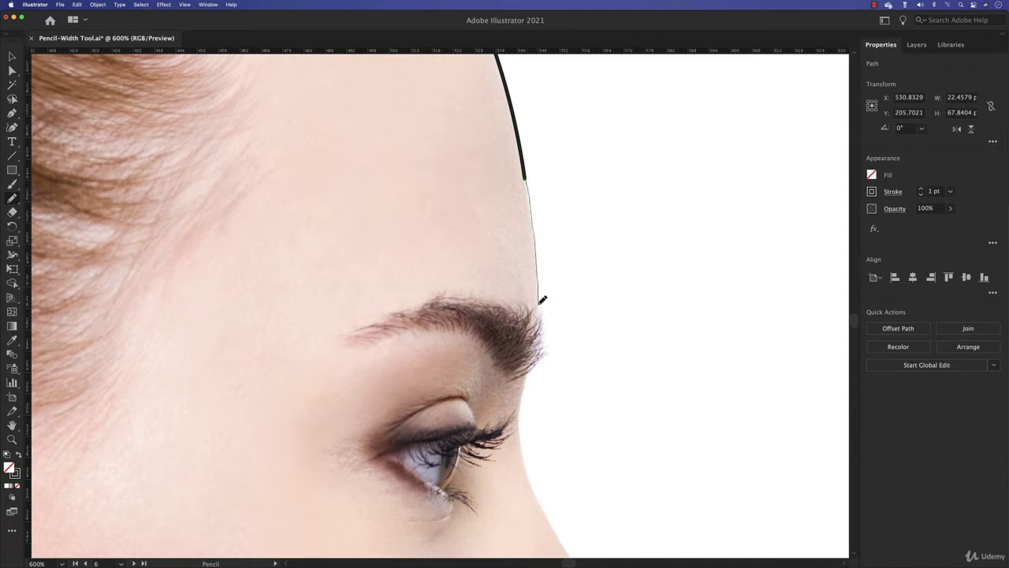
{"action": "left_click_drag", "start_coordinate": [538, 341], "coordinate": [525, 428]}
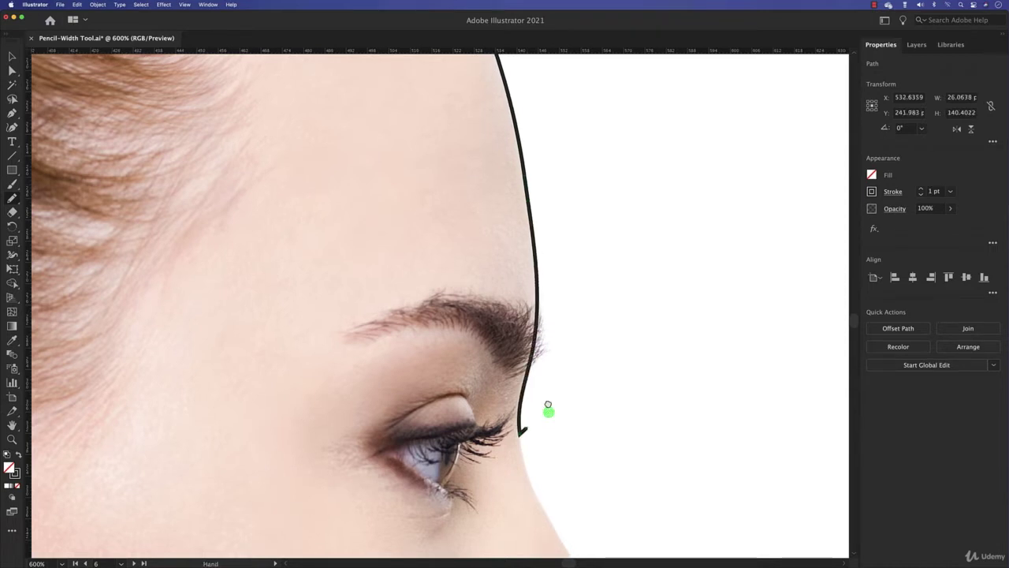
{"action": "scroll", "coordinate": [547, 407], "scroll_direction": "down", "scroll_amount": 5}
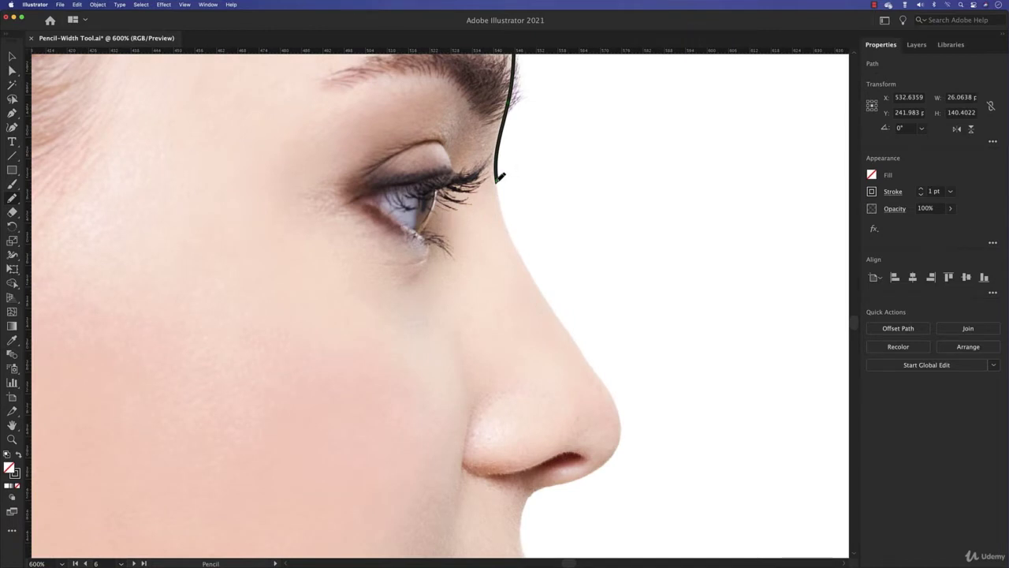
{"action": "left_click_drag", "start_coordinate": [500, 177], "coordinate": [522, 253]}
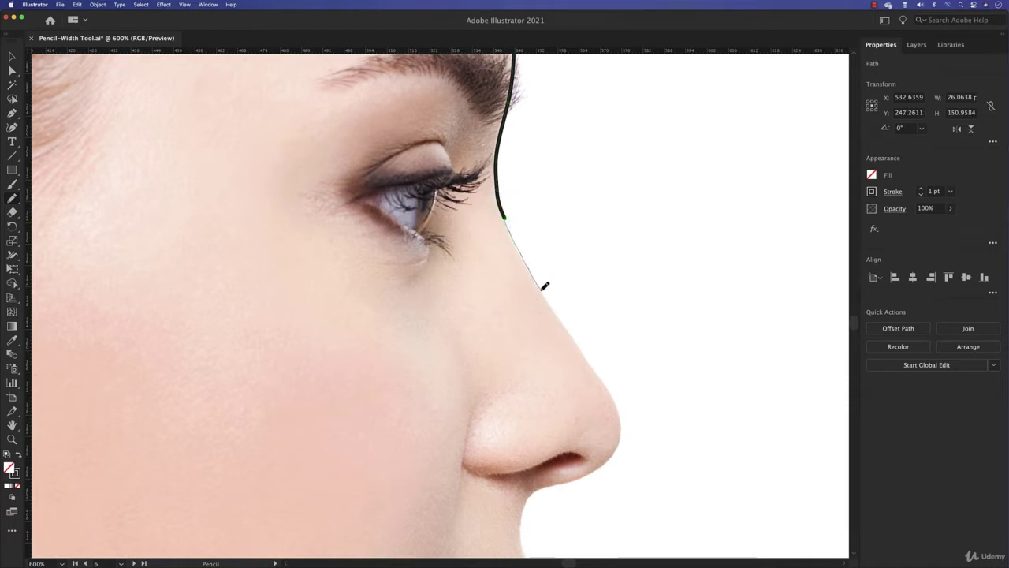
- Continue the line down the nose bridge, around the nose tip and under the nose
{"action": "left_click_drag", "start_coordinate": [544, 286], "coordinate": [618, 391]}
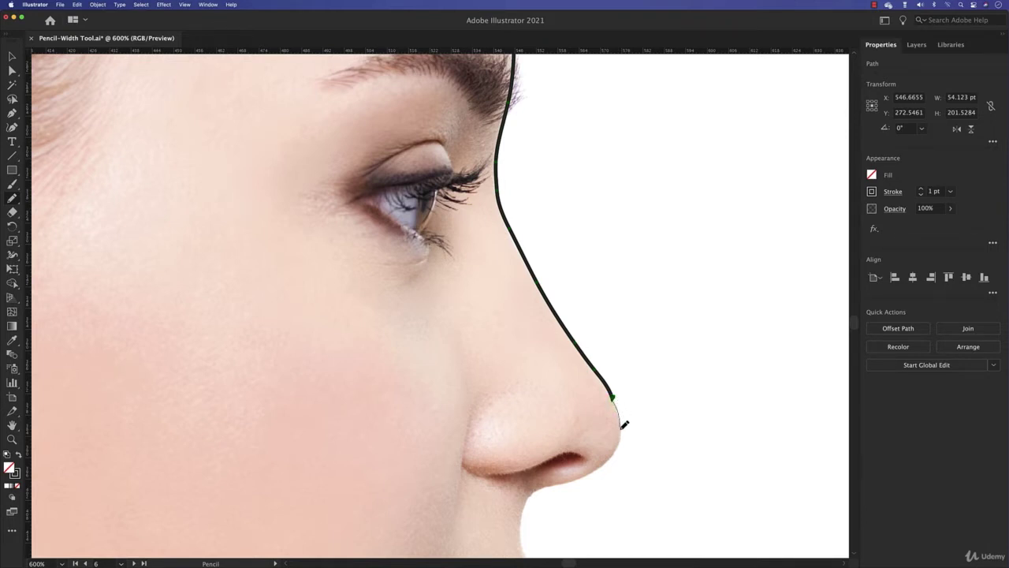
{"action": "left_click_drag", "start_coordinate": [621, 438], "coordinate": [615, 450]}
{"action": "left_click_drag", "start_coordinate": [541, 484], "coordinate": [522, 481]}
{"action": "scroll", "coordinate": [610, 455], "scroll_direction": "down", "scroll_amount": 5}
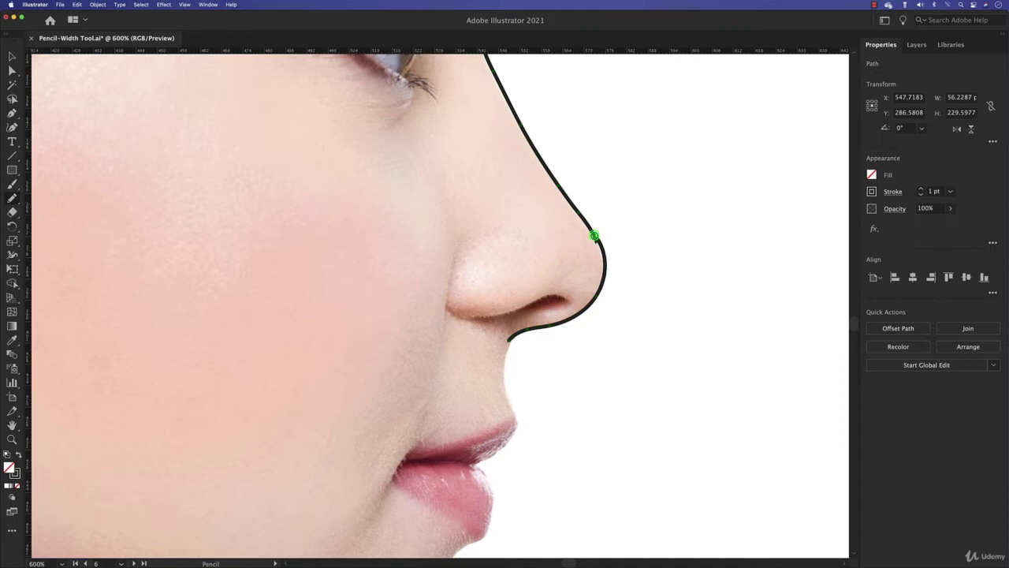
{"action": "mouse_move", "coordinate": [595, 235]}
{"action": "left_mouse_down"}
{"action": "mouse_move", "coordinate": [600, 245]}
{"action": "mouse_move", "coordinate": [597, 226]}
{"action": "mouse_move", "coordinate": [604, 240]}
{"action": "left_mouse_up"}
{"action": "mouse_move", "coordinate": [511, 344]}
{"action": "left_mouse_down"}
{"action": "mouse_move", "coordinate": [510, 368]}
{"action": "mouse_move", "coordinate": [516, 288]}
{"action": "left_mouse_up"}
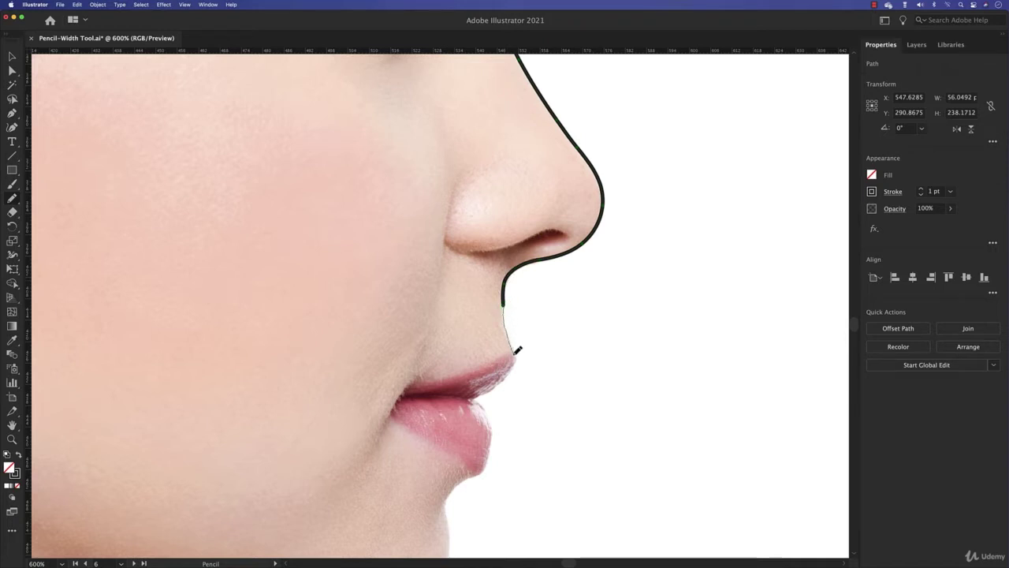
- Extend the outline around the upper lip and draw the line where the lips meet
{"action": "left_click_drag", "start_coordinate": [516, 357], "coordinate": [515, 358]}
{"action": "scroll", "coordinate": [496, 388], "scroll_direction": "up", "scroll_amount": 3}
{"action": "scroll", "coordinate": [496, 363], "scroll_direction": "up", "scroll_amount": 2}
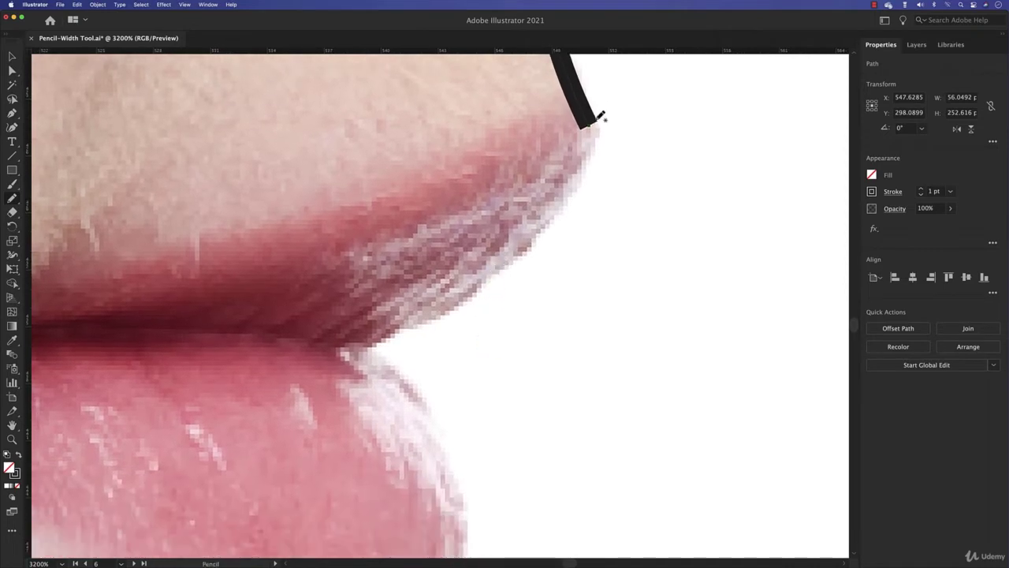
{"action": "scroll", "coordinate": [598, 140], "scroll_direction": "down", "scroll_amount": 2}
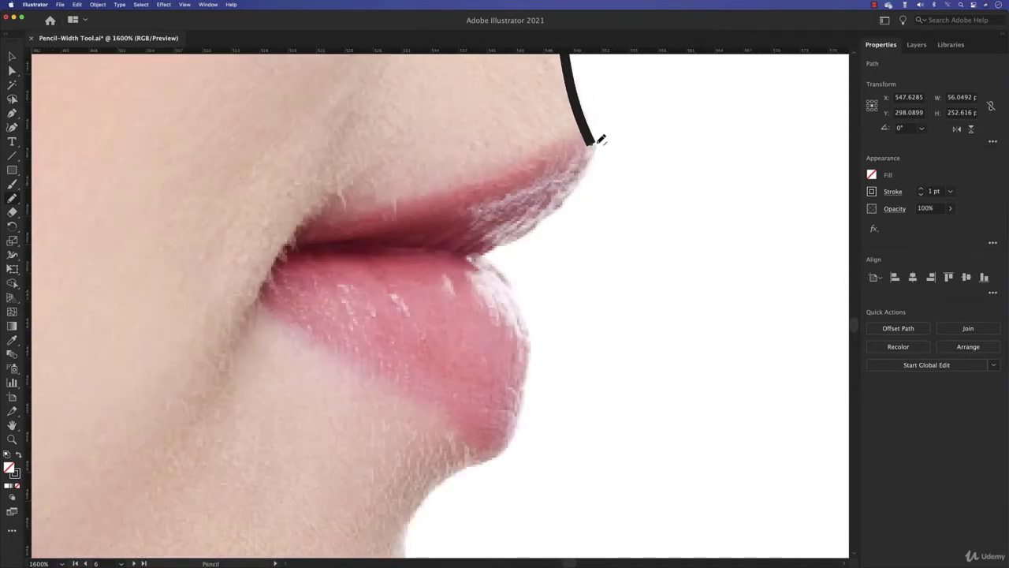
{"action": "left_click_drag", "start_coordinate": [595, 142], "coordinate": [569, 197]}
{"action": "mouse_move", "coordinate": [517, 235]}
{"action": "left_mouse_down"}
{"action": "mouse_move", "coordinate": [484, 253]}
{"action": "mouse_move", "coordinate": [521, 291]}
{"action": "mouse_move", "coordinate": [528, 372]}
{"action": "mouse_move", "coordinate": [516, 428]}
{"action": "mouse_move", "coordinate": [468, 468]}
{"action": "left_mouse_up"}
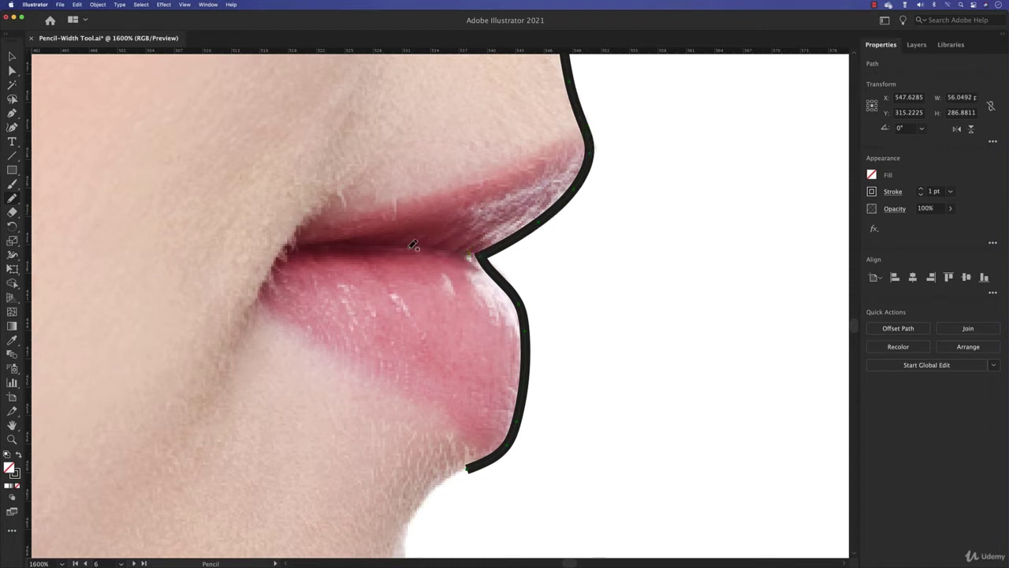
{"action": "left_click_drag", "start_coordinate": [310, 249], "coordinate": [470, 260]}
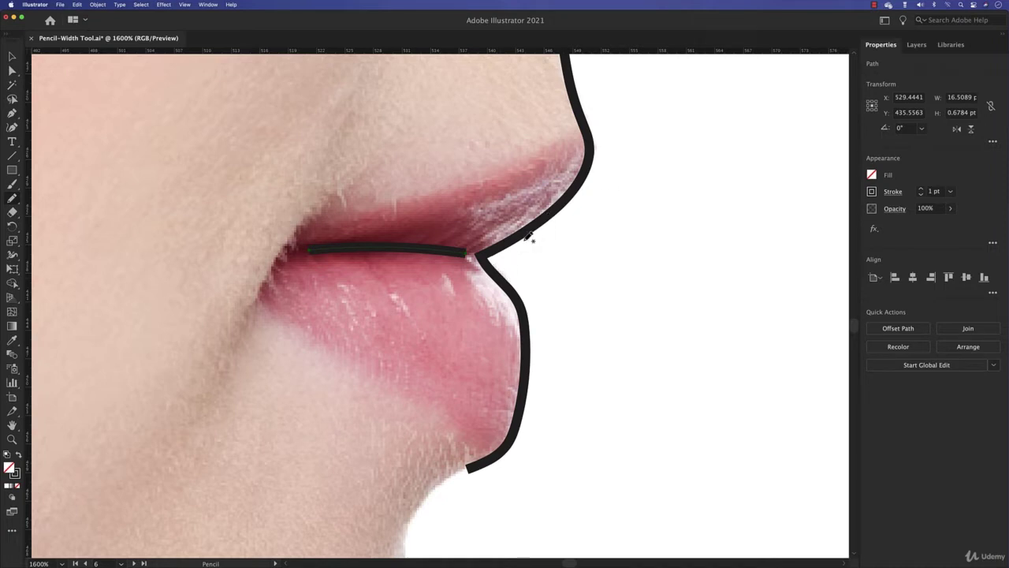
- Reselect the outer lip outline and redraw the upper and lower lip curves to fit better
{"action": "key", "text": "v"}
{"action": "left_click", "coordinate": [521, 237]}
{"action": "key", "text": "n"}
{"action": "key", "text": "v"}
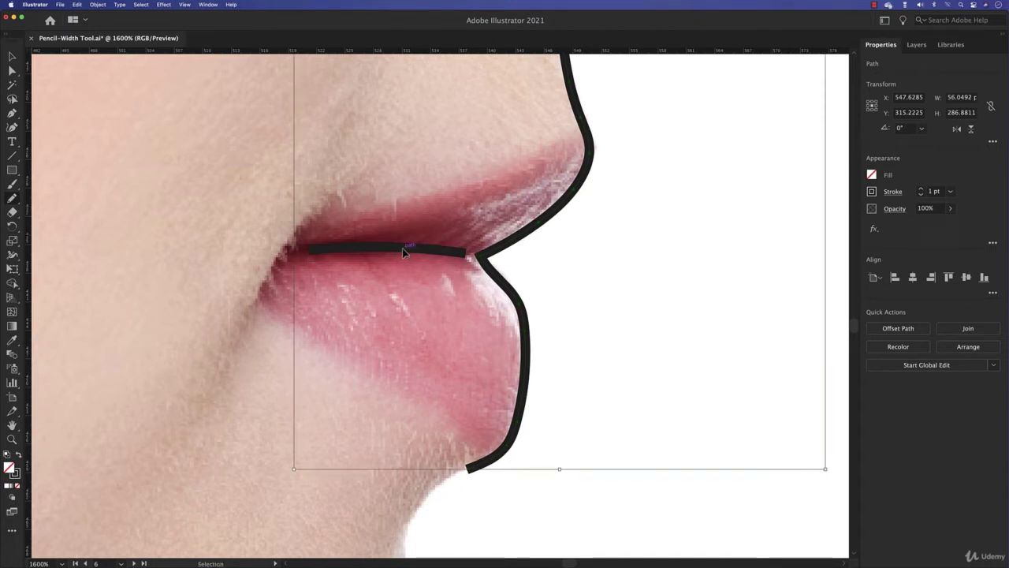
{"action": "left_click", "coordinate": [402, 249]}
{"action": "left_click", "coordinate": [511, 246]}
{"action": "key", "text": "n"}
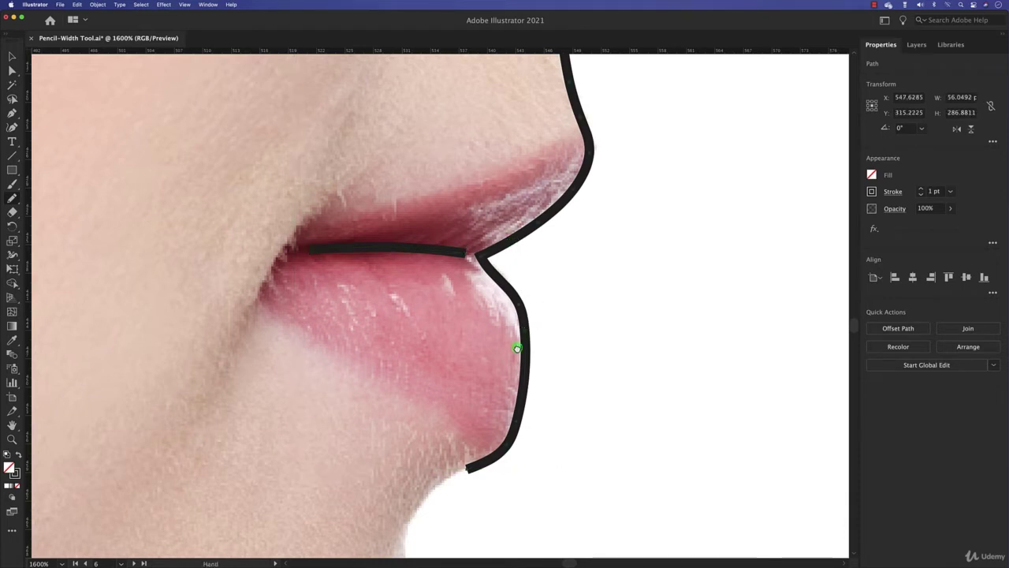
{"action": "left_click_drag", "start_coordinate": [516, 348], "coordinate": [512, 266]}
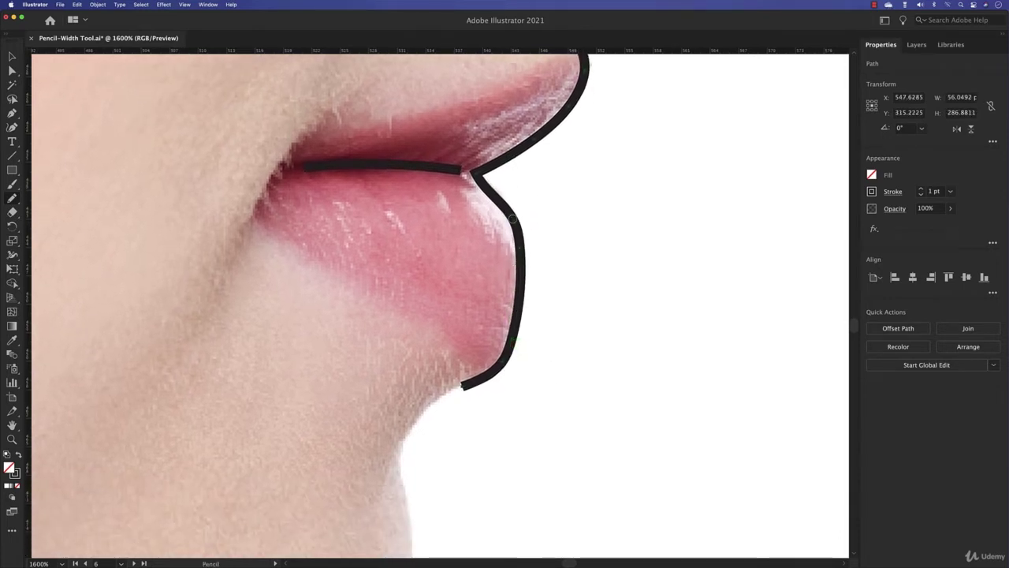
{"action": "left_click_drag", "start_coordinate": [512, 218], "coordinate": [518, 293]}
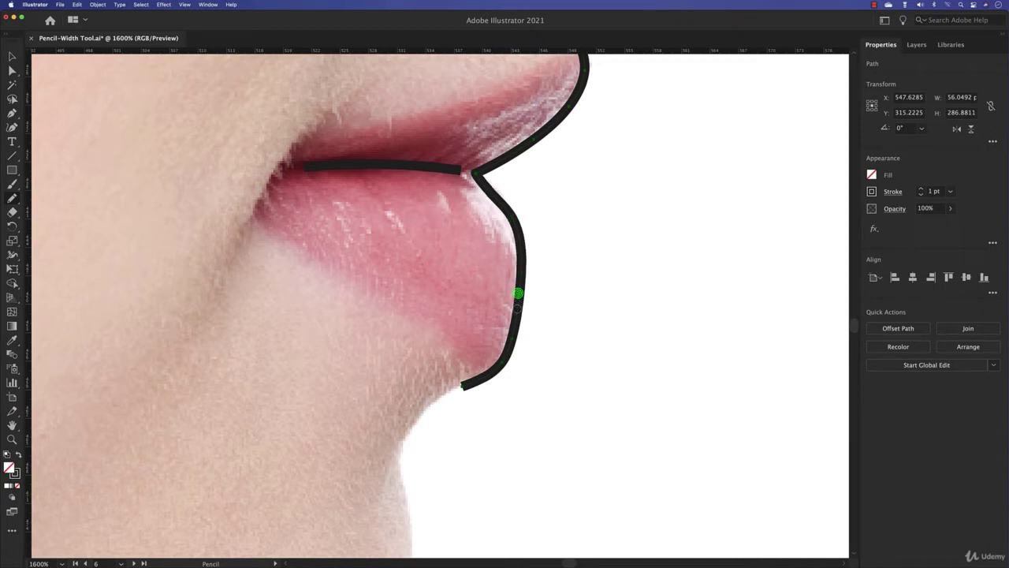
{"action": "left_click_drag", "start_coordinate": [502, 354], "coordinate": [503, 362]}
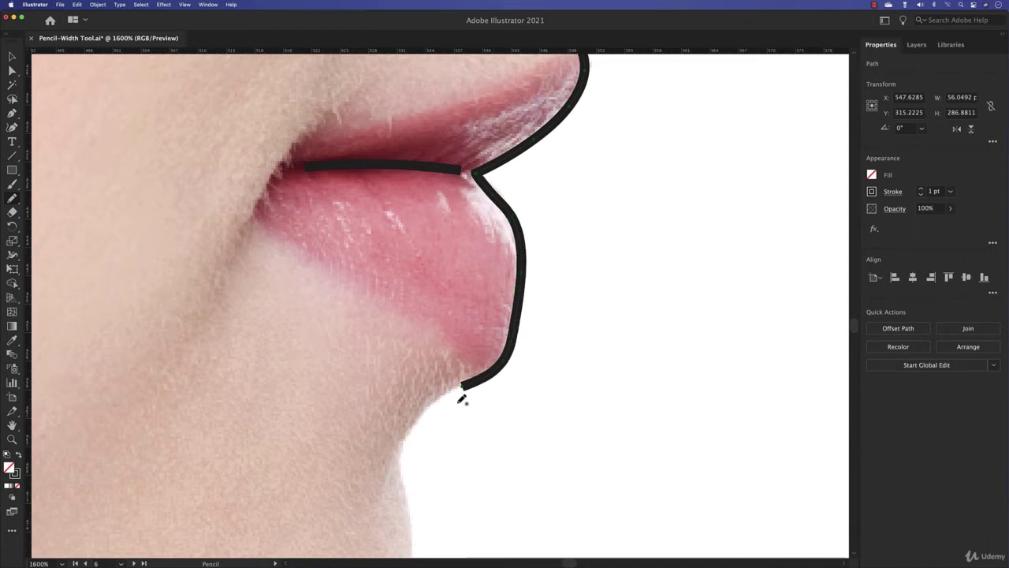
- Extend the outline down and around the chin
{"action": "scroll", "coordinate": [462, 394], "scroll_direction": "down", "scroll_amount": 5}
{"action": "mouse_move", "coordinate": [478, 171]}
{"action": "left_mouse_down"}
{"action": "mouse_move", "coordinate": [450, 184]}
{"action": "mouse_move", "coordinate": [417, 239]}
{"action": "mouse_move", "coordinate": [428, 416]}
{"action": "mouse_move", "coordinate": [391, 529]}
{"action": "left_mouse_up"}
{"action": "mouse_move", "coordinate": [536, 394]}
{"action": "left_mouse_down"}
{"action": "mouse_move", "coordinate": [674, 92]}
{"action": "mouse_move", "coordinate": [670, 152]}
{"action": "left_mouse_up"}
- Trace from the jaw corner down the front of the neck, undoing and redrawing the shortened edge
{"action": "scroll", "coordinate": [534, 231], "scroll_direction": "down", "scroll_amount": 10}
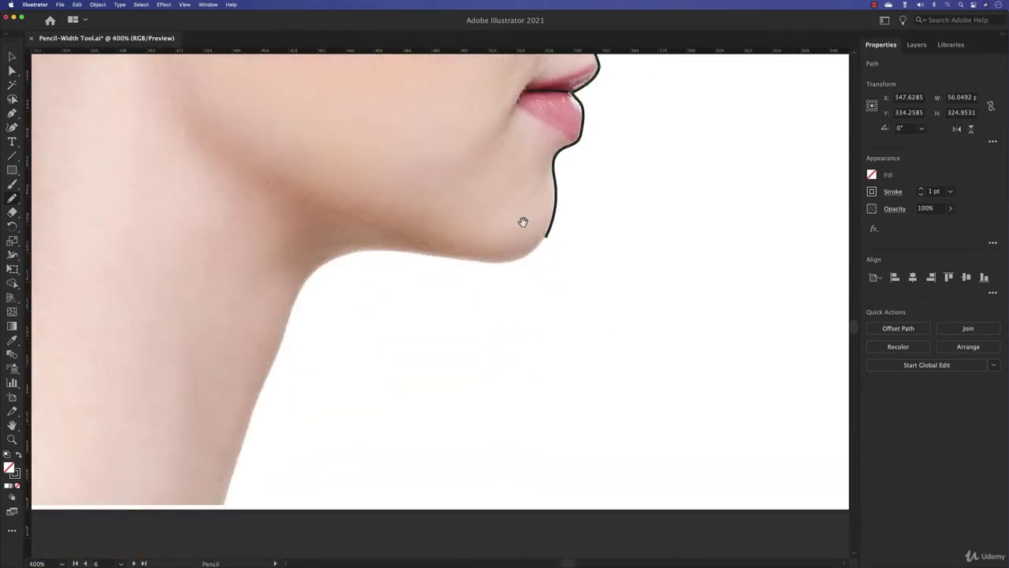
{"action": "mouse_move", "coordinate": [514, 227]}
{"action": "left_mouse_down"}
{"action": "mouse_move", "coordinate": [585, 247]}
{"action": "mouse_move", "coordinate": [551, 272]}
{"action": "mouse_move", "coordinate": [397, 261]}
{"action": "left_mouse_up"}
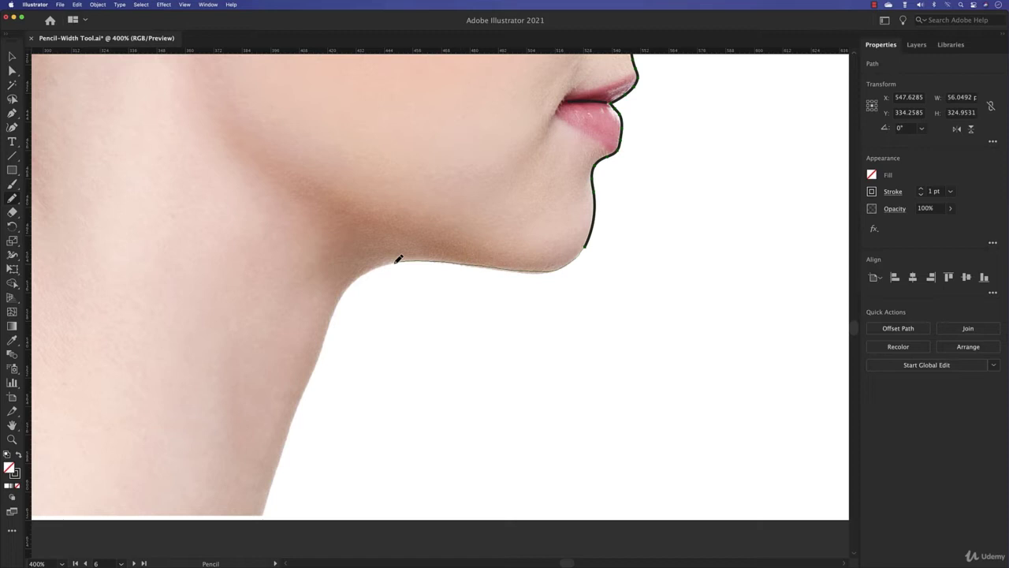
{"action": "left_click_drag", "start_coordinate": [341, 292], "coordinate": [333, 312]}
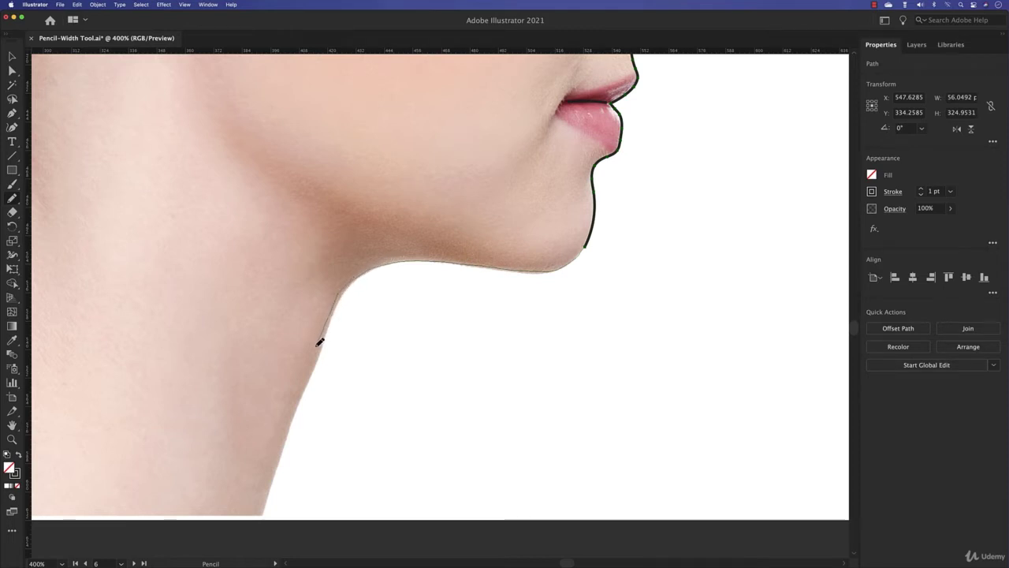
{"action": "left_click_drag", "start_coordinate": [302, 388], "coordinate": [261, 519]}
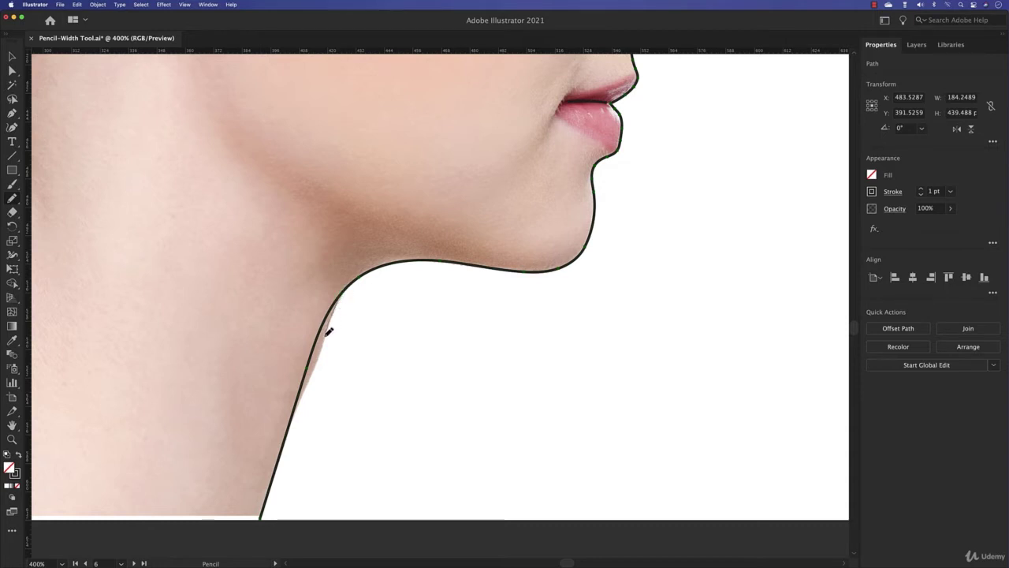
{"action": "left_click_drag", "start_coordinate": [309, 371], "coordinate": [298, 394]}
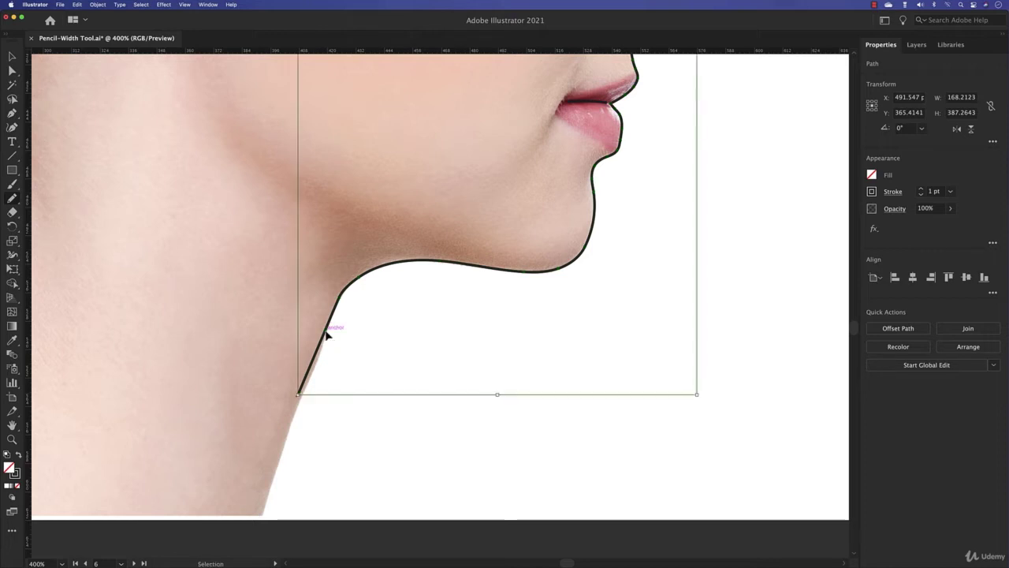
{"action": "key", "text": "super+z"}
{"action": "left_click_drag", "start_coordinate": [345, 290], "coordinate": [320, 359]}
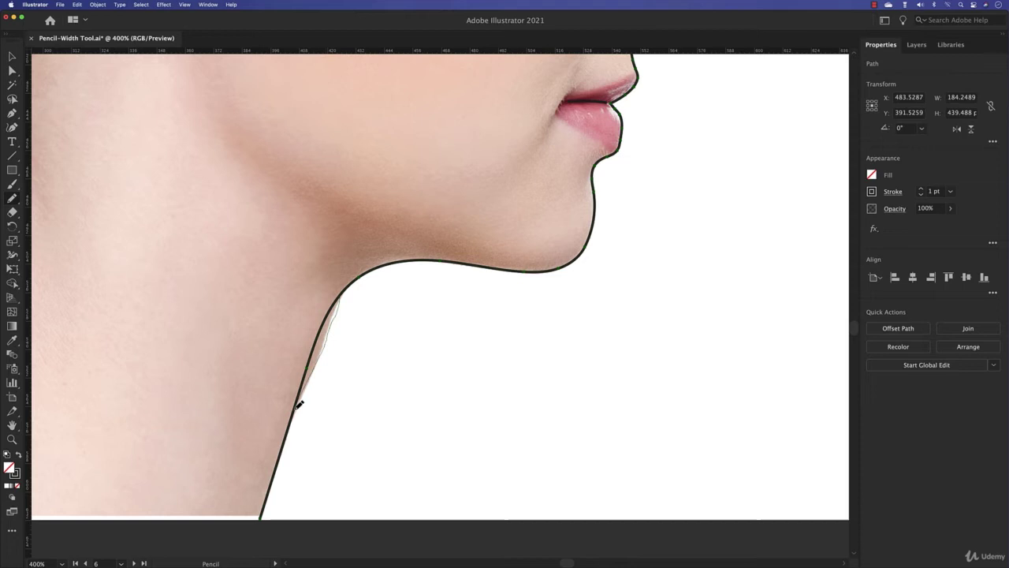
{"action": "left_click_drag", "start_coordinate": [299, 404], "coordinate": [294, 420]}
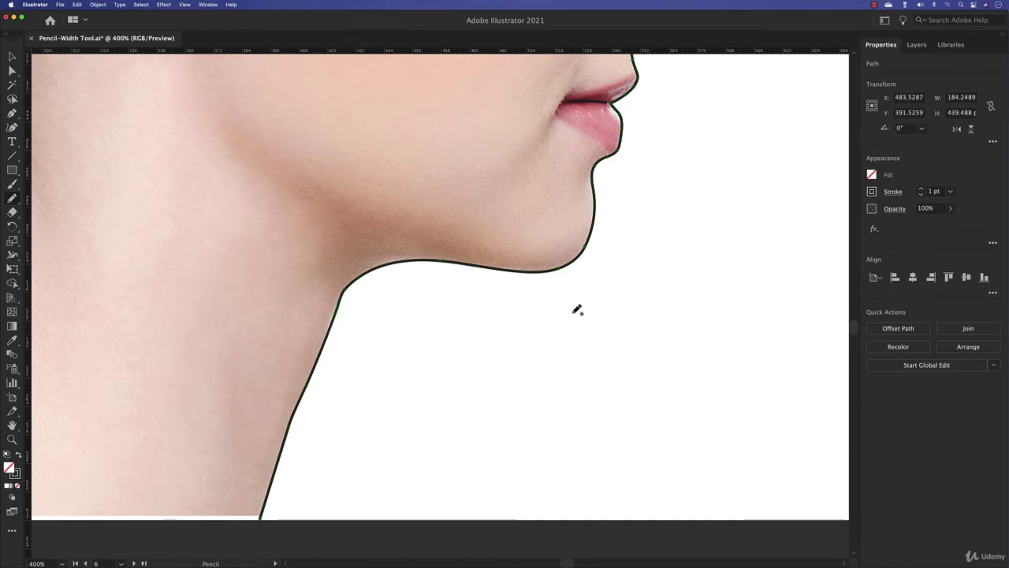
{"action": "left_click_drag", "start_coordinate": [576, 232], "coordinate": [498, 286]}
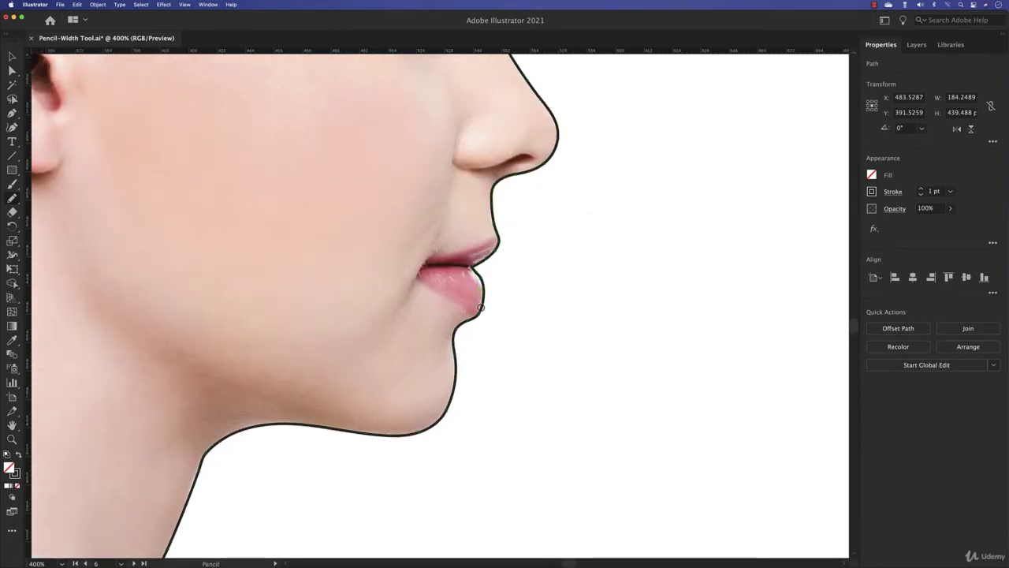
- Draw the nasolabial crease from beside the nose toward the lips, plus the nostril's underside
{"action": "left_click_drag", "start_coordinate": [322, 189], "coordinate": [349, 300]}
{"action": "mouse_move", "coordinate": [507, 230]}
{"action": "left_mouse_down"}
{"action": "mouse_move", "coordinate": [484, 254]}
{"action": "mouse_move", "coordinate": [468, 339]}
{"action": "mouse_move", "coordinate": [426, 408]}
{"action": "left_mouse_up"}
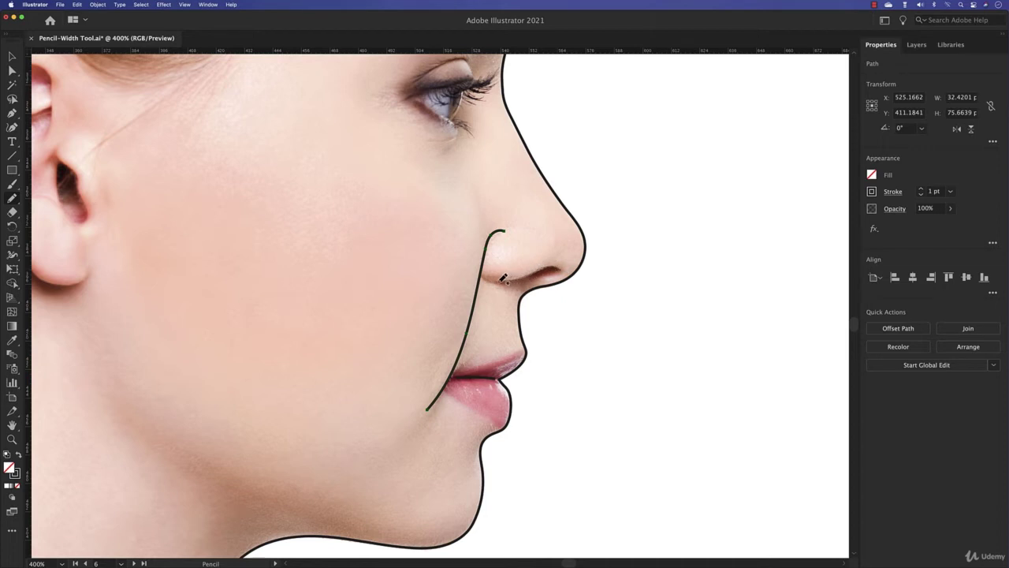
{"action": "left_click_drag", "start_coordinate": [495, 281], "coordinate": [561, 268]}
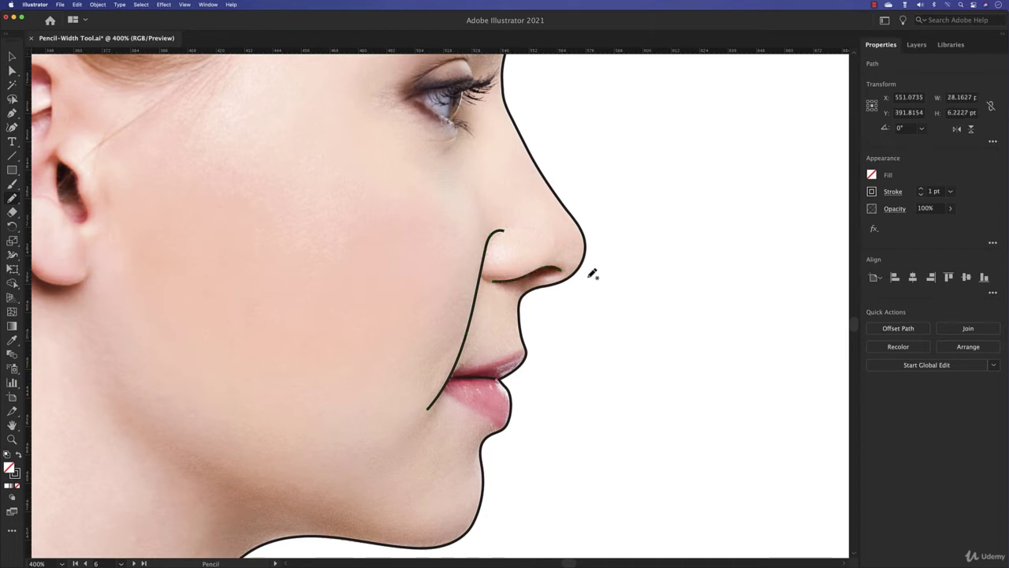
{"action": "scroll", "coordinate": [465, 114], "scroll_direction": "up", "scroll_amount": 4}
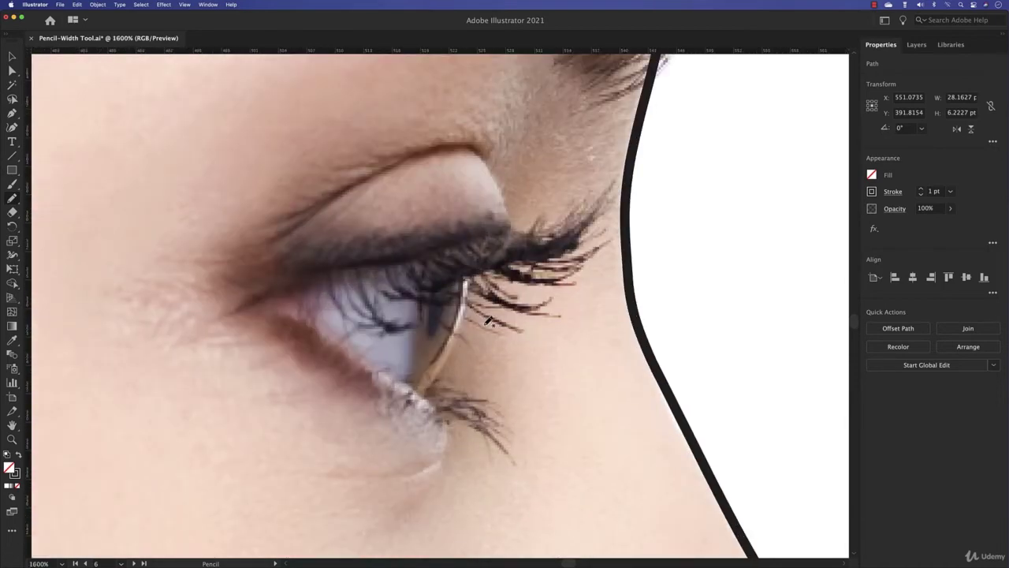
- Outline the eye's upper and lower lids, the iris edge and the eyelid crease
{"action": "left_click_drag", "start_coordinate": [489, 321], "coordinate": [552, 306]}
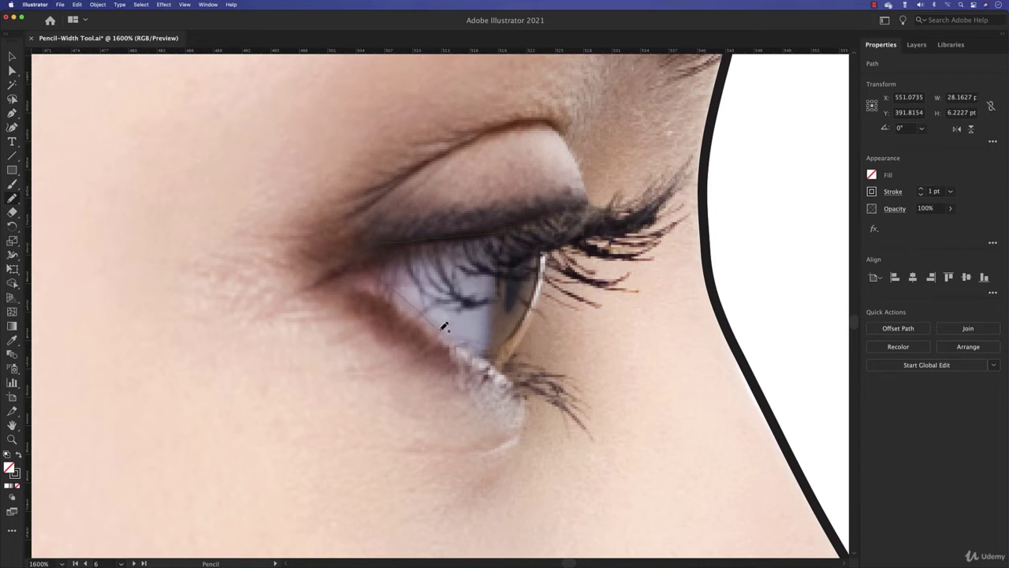
{"action": "left_click_drag", "start_coordinate": [444, 327], "coordinate": [531, 400]}
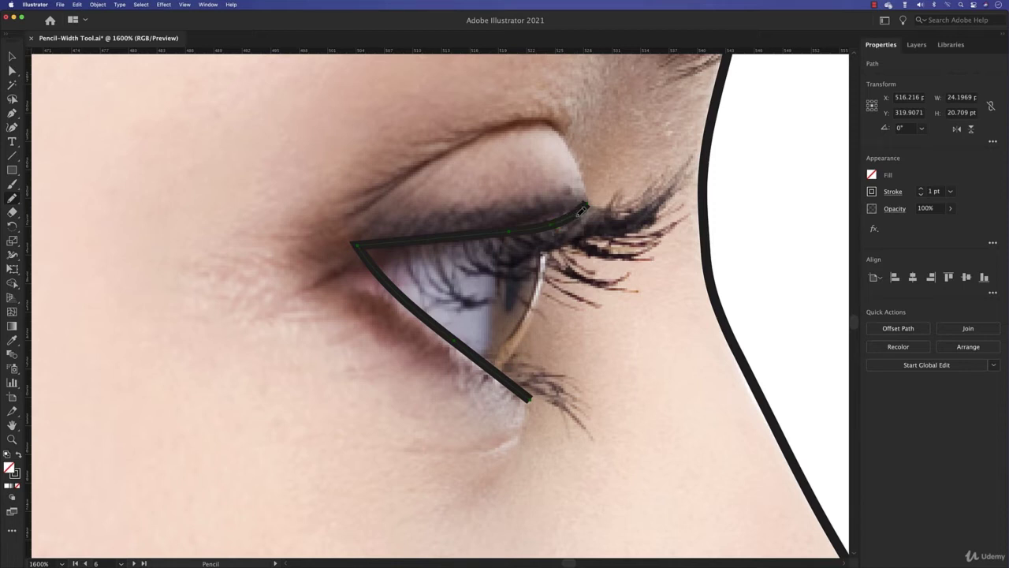
{"action": "left_click_drag", "start_coordinate": [585, 208], "coordinate": [566, 218]}
{"action": "mouse_move", "coordinate": [575, 216]}
{"action": "left_mouse_down"}
{"action": "mouse_move", "coordinate": [546, 224]}
{"action": "mouse_move", "coordinate": [574, 220]}
{"action": "left_mouse_up"}
{"action": "left_click_drag", "start_coordinate": [511, 340], "coordinate": [502, 353]}
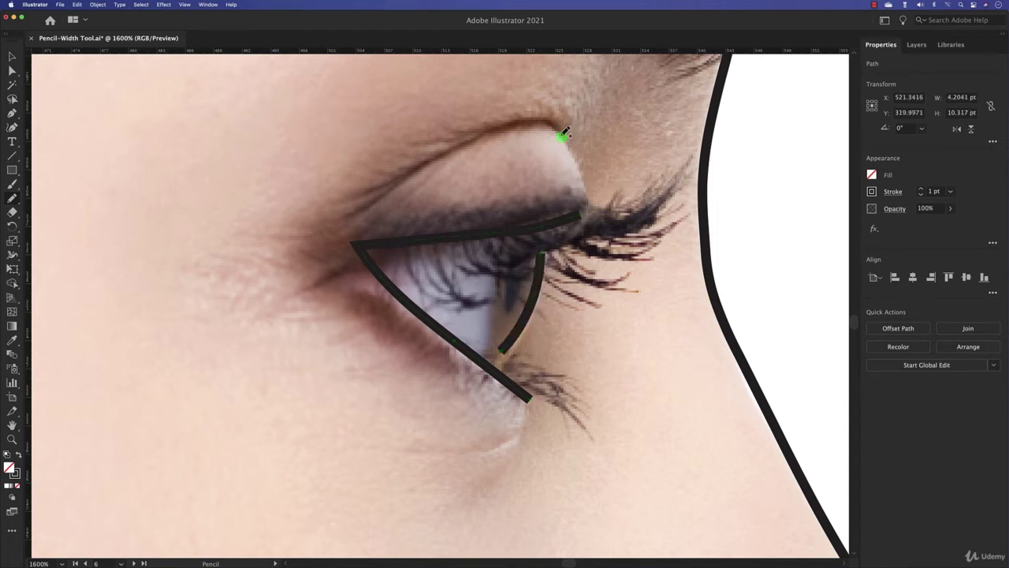
{"action": "mouse_move", "coordinate": [563, 134]}
{"action": "left_mouse_down"}
{"action": "mouse_move", "coordinate": [483, 131]}
{"action": "mouse_move", "coordinate": [353, 203]}
{"action": "mouse_move", "coordinate": [290, 211]}
{"action": "left_mouse_up"}
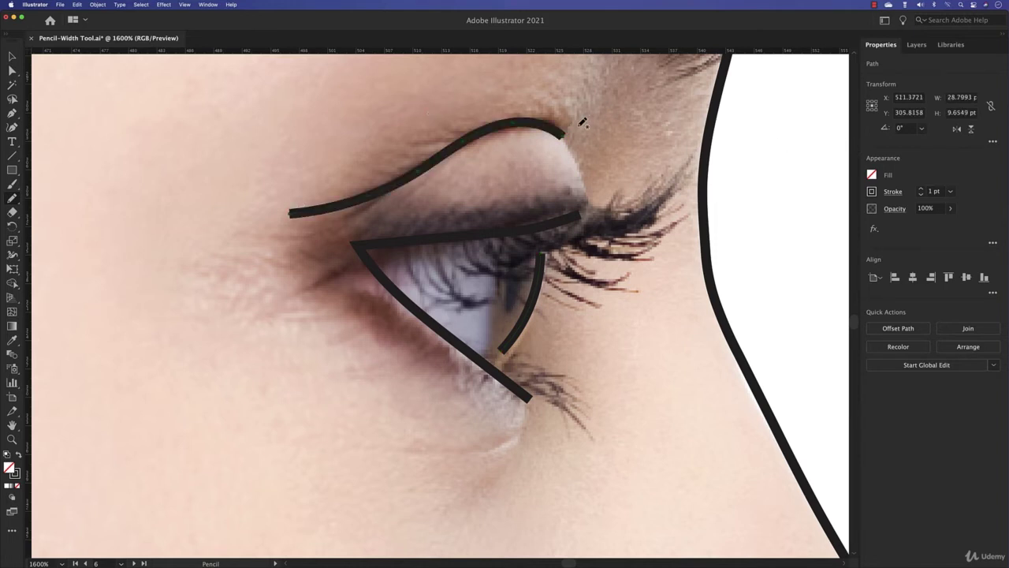
- Trace the eyebrow and drag its end anchor back onto the profile edge
{"action": "left_click_drag", "start_coordinate": [584, 116], "coordinate": [597, 316]}
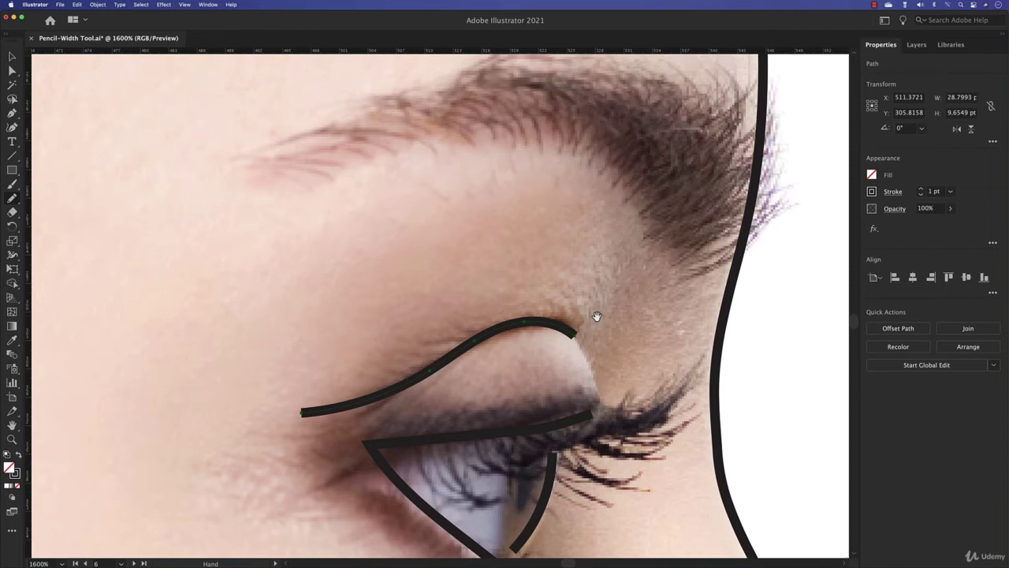
{"action": "left_click_drag", "start_coordinate": [770, 238], "coordinate": [665, 281]}
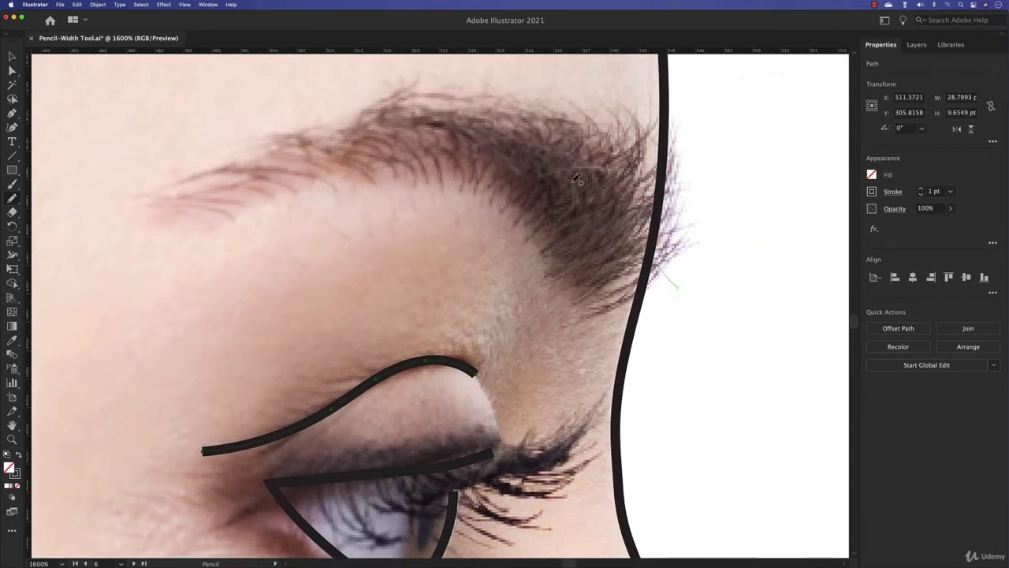
{"action": "mouse_move", "coordinate": [374, 150]}
{"action": "left_mouse_down"}
{"action": "mouse_move", "coordinate": [254, 201]}
{"action": "mouse_move", "coordinate": [177, 207]}
{"action": "left_mouse_up"}
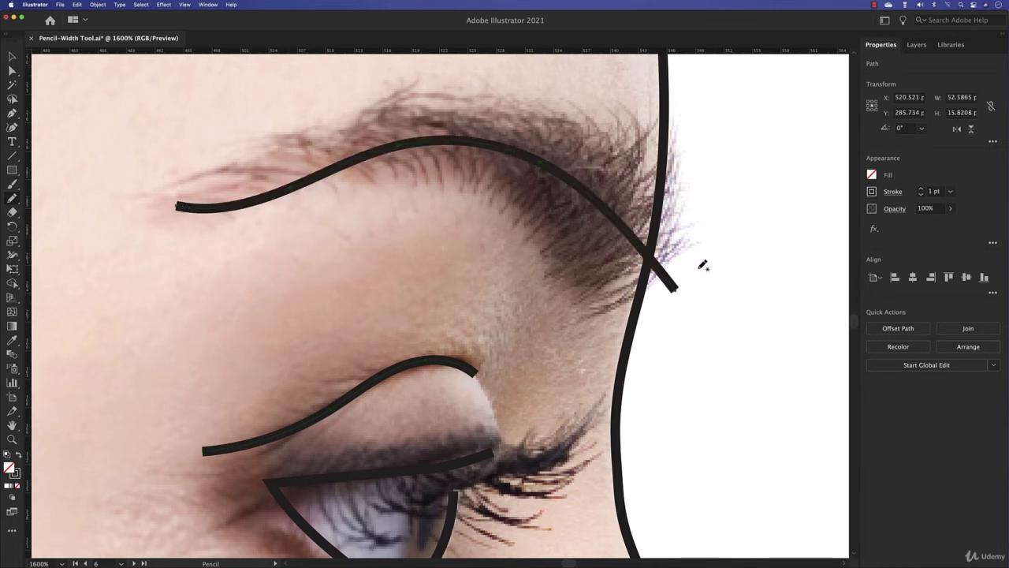
{"action": "key", "text": "a"}
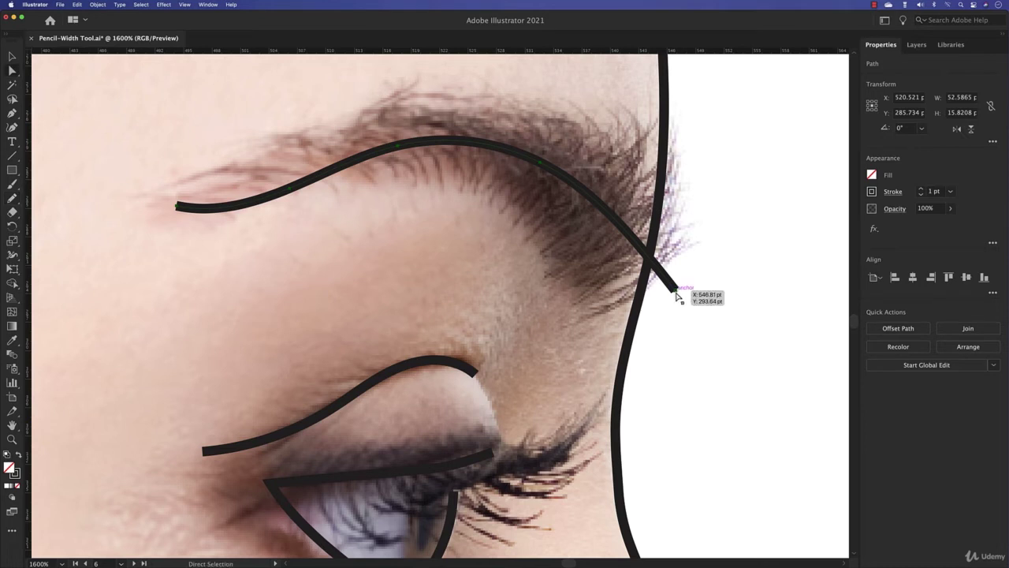
{"action": "left_click", "coordinate": [675, 291]}
{"action": "left_click_drag", "start_coordinate": [675, 291], "coordinate": [661, 267]}
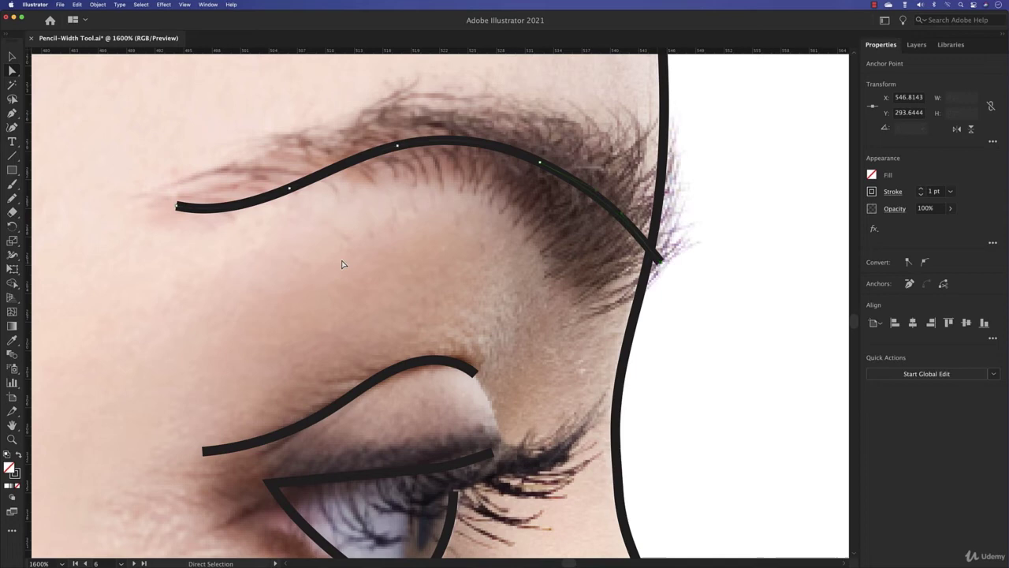
{"action": "scroll", "coordinate": [418, 286], "scroll_direction": "down", "scroll_amount": 4}
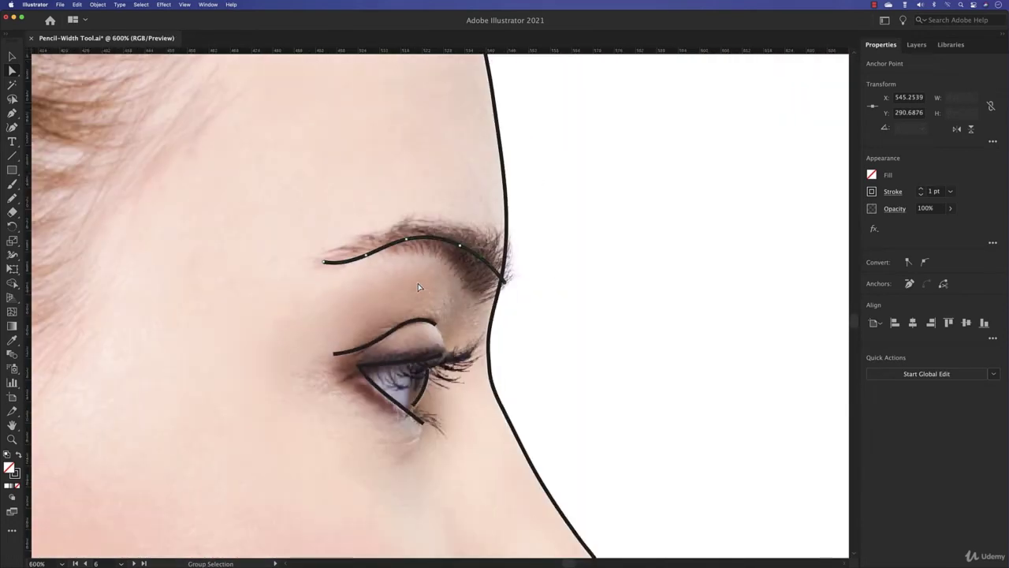
- Trace the ear's outer rim from the top down to the earlobe
{"action": "left_click_drag", "start_coordinate": [359, 267], "coordinate": [581, 286]}
{"action": "left_click_drag", "start_coordinate": [272, 288], "coordinate": [542, 199]}
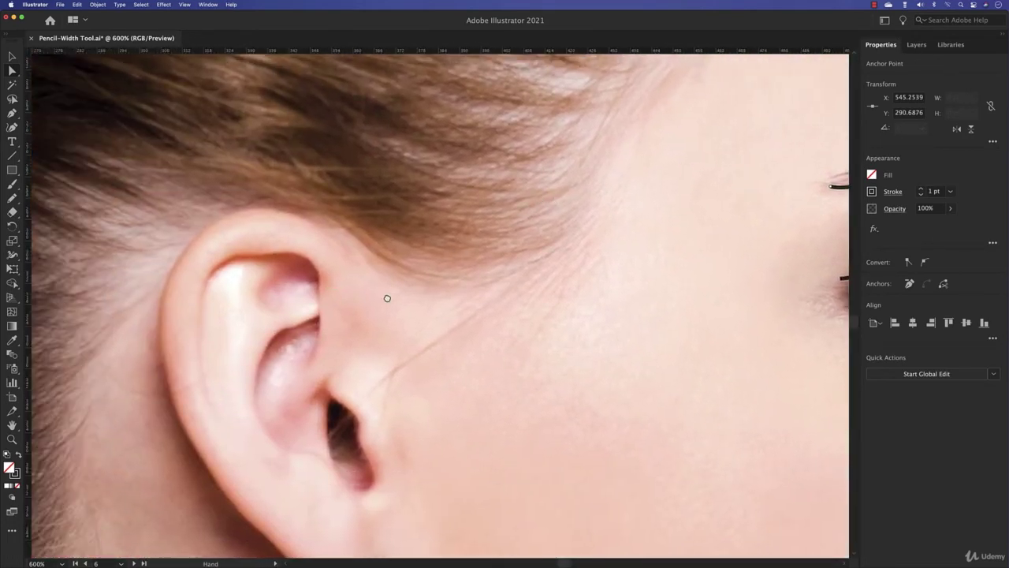
{"action": "left_click_drag", "start_coordinate": [387, 295], "coordinate": [414, 206]}
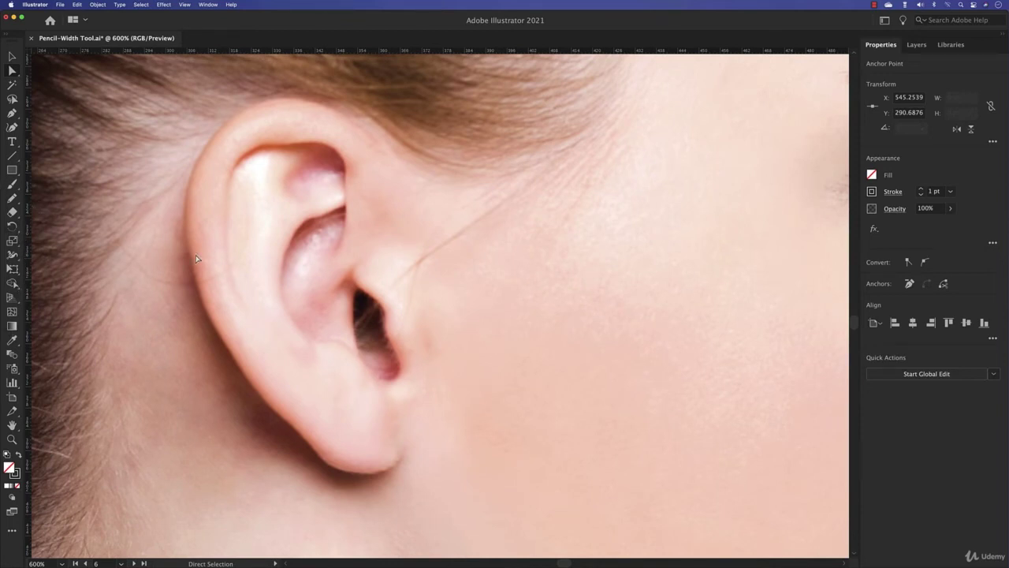
{"action": "key", "text": "n"}
{"action": "mouse_move", "coordinate": [367, 133]}
{"action": "left_mouse_down"}
{"action": "mouse_move", "coordinate": [335, 116]}
{"action": "mouse_move", "coordinate": [258, 108]}
{"action": "left_mouse_up"}
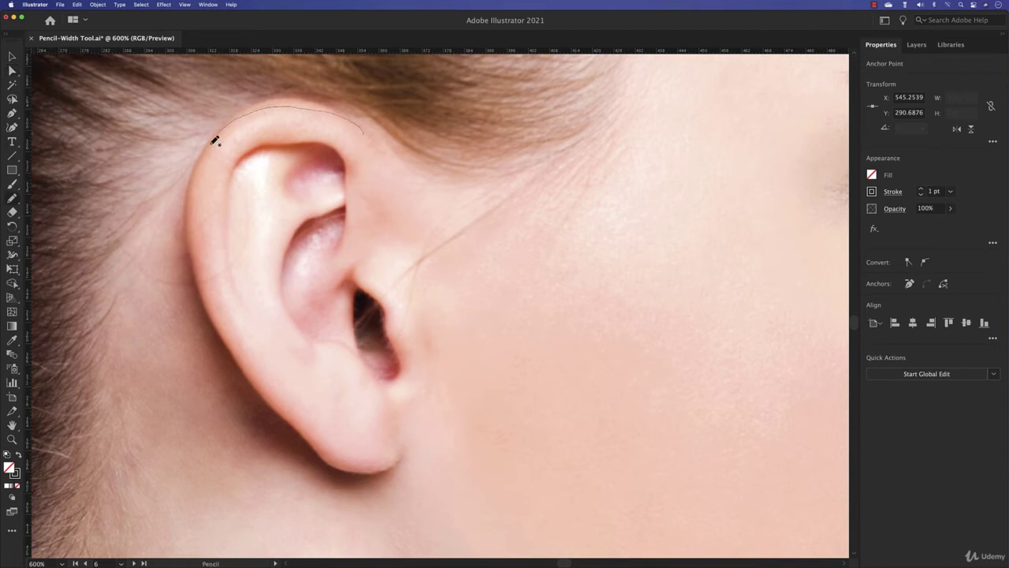
{"action": "mouse_move", "coordinate": [214, 141]}
{"action": "left_mouse_down"}
{"action": "mouse_move", "coordinate": [203, 208]}
{"action": "mouse_move", "coordinate": [216, 307]}
{"action": "mouse_move", "coordinate": [319, 442]}
{"action": "mouse_move", "coordinate": [363, 468]}
{"action": "mouse_move", "coordinate": [405, 455]}
{"action": "mouse_move", "coordinate": [401, 432]}
{"action": "left_mouse_up"}
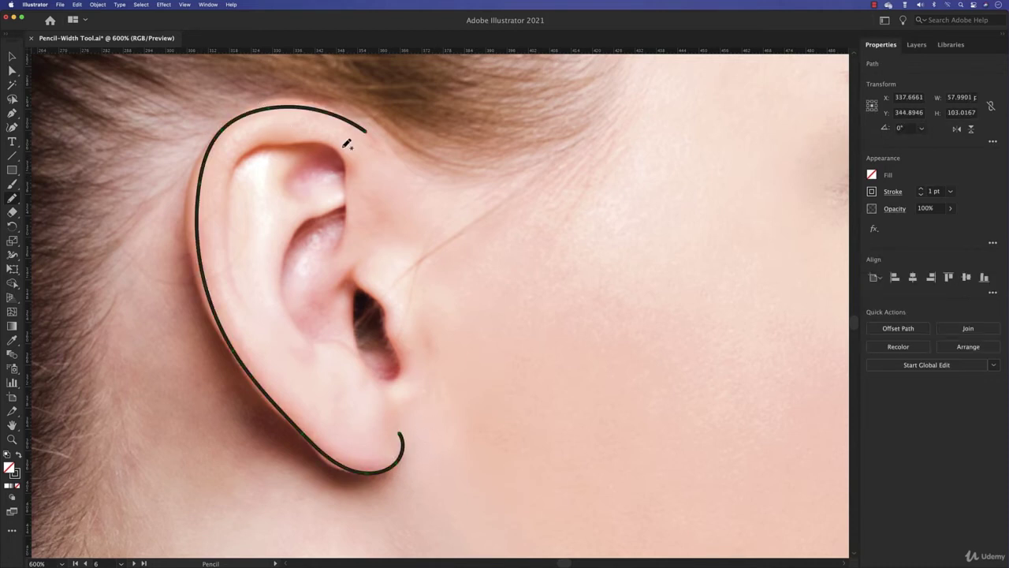
- Draw the ear's two inner curves and the edge of the ear canal
{"action": "mouse_move", "coordinate": [298, 145]}
{"action": "left_mouse_down"}
{"action": "mouse_move", "coordinate": [255, 163]}
{"action": "mouse_move", "coordinate": [244, 183]}
{"action": "mouse_move", "coordinate": [242, 245]}
{"action": "mouse_move", "coordinate": [253, 289]}
{"action": "mouse_move", "coordinate": [315, 347]}
{"action": "left_mouse_up"}
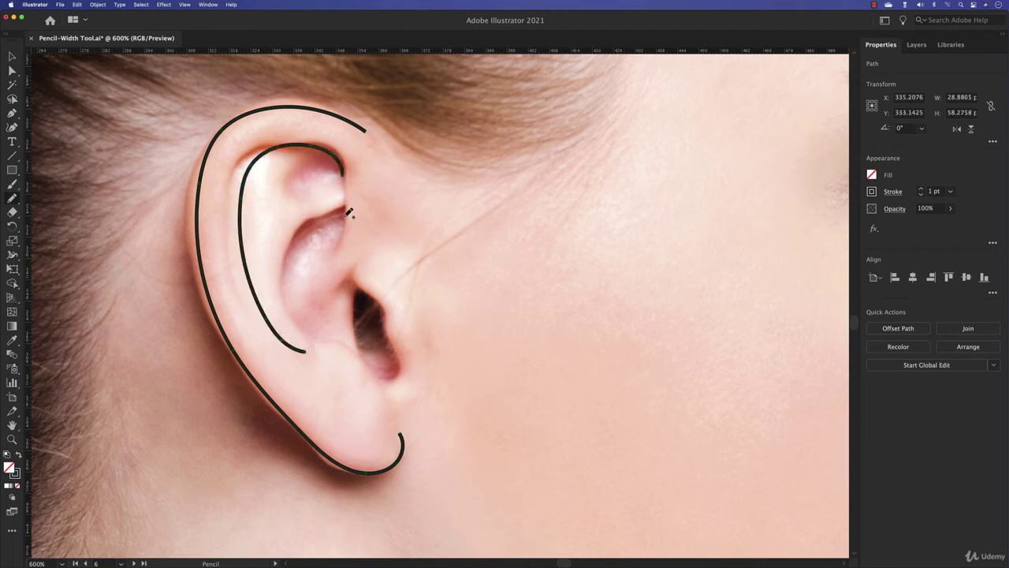
{"action": "mouse_move", "coordinate": [348, 213]}
{"action": "left_mouse_down"}
{"action": "mouse_move", "coordinate": [305, 226]}
{"action": "mouse_move", "coordinate": [286, 254]}
{"action": "mouse_move", "coordinate": [290, 299]}
{"action": "mouse_move", "coordinate": [324, 340]}
{"action": "left_mouse_up"}
{"action": "mouse_move", "coordinate": [359, 289]}
{"action": "left_mouse_down"}
{"action": "mouse_move", "coordinate": [377, 296]}
{"action": "mouse_move", "coordinate": [396, 338]}
{"action": "left_mouse_up"}
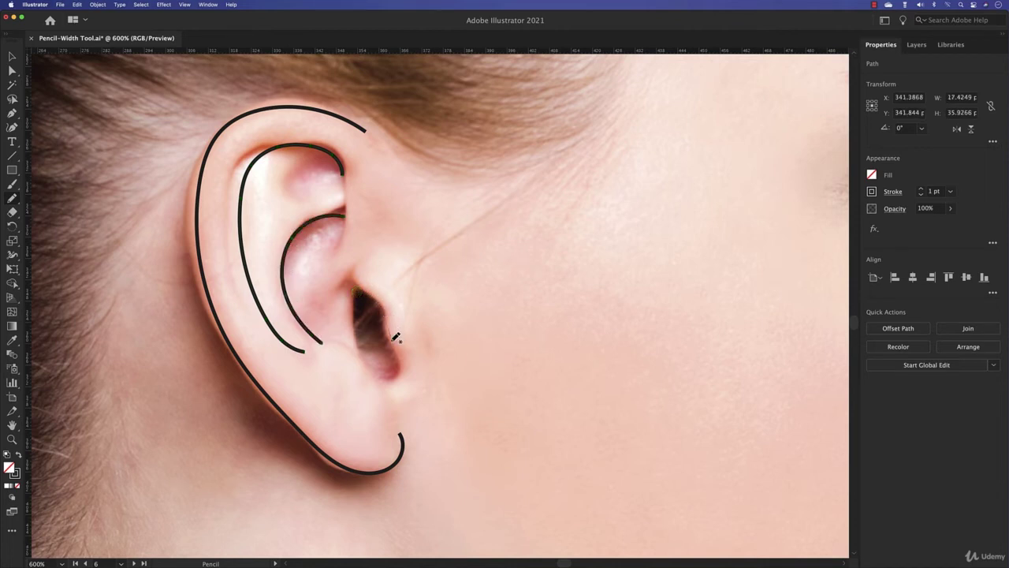
{"action": "left_click_drag", "start_coordinate": [399, 379], "coordinate": [396, 383]}
{"action": "scroll", "coordinate": [541, 345], "scroll_direction": "down", "scroll_amount": 2}
- Trace the back of the neck from the hairline to the artboard bottom, then fit the artboard
{"action": "scroll", "coordinate": [536, 348], "scroll_direction": "down", "scroll_amount": 1}
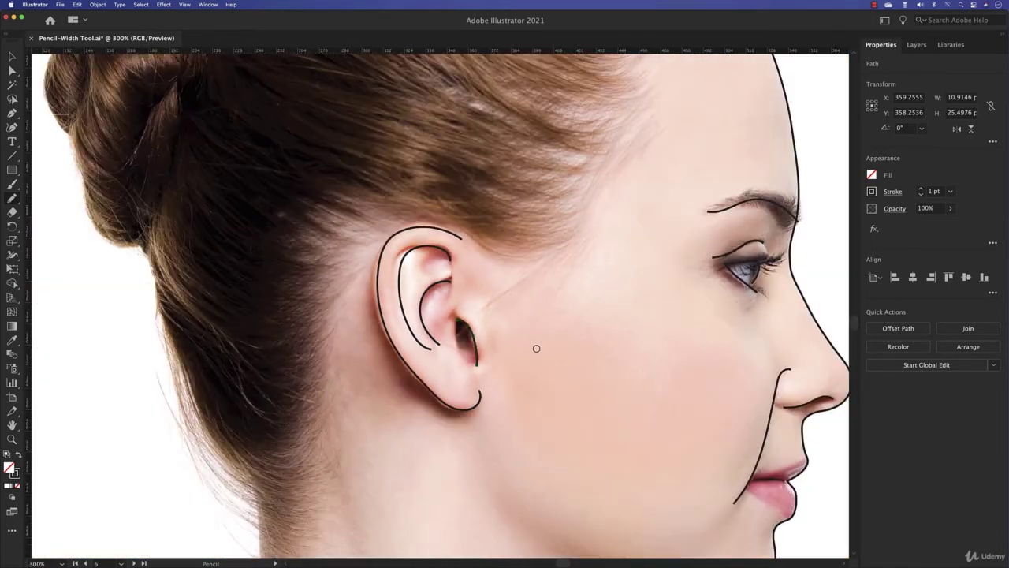
{"action": "scroll", "coordinate": [536, 349], "scroll_direction": "down", "scroll_amount": 2}
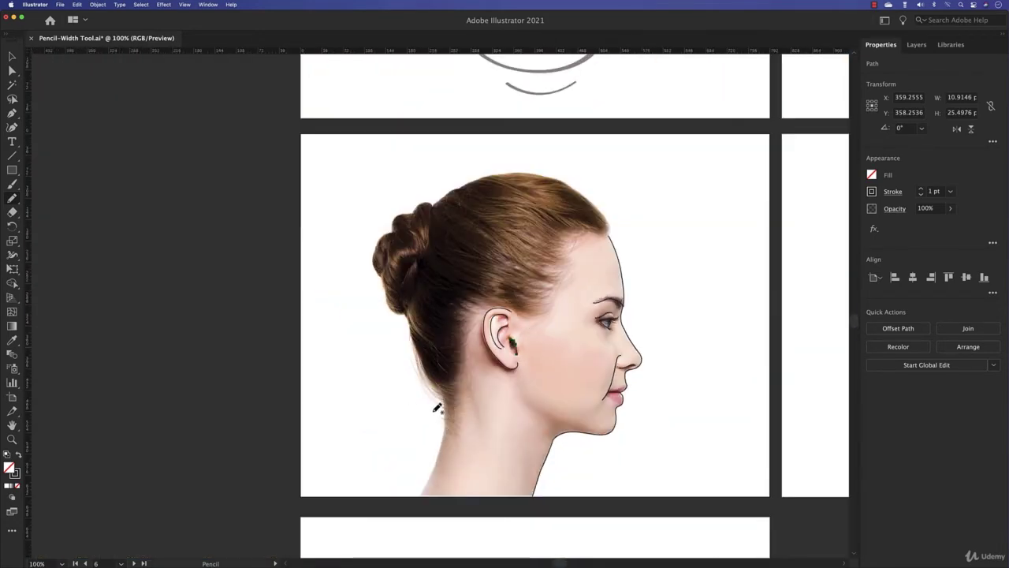
{"action": "scroll", "coordinate": [440, 407], "scroll_direction": "up", "scroll_amount": 5}
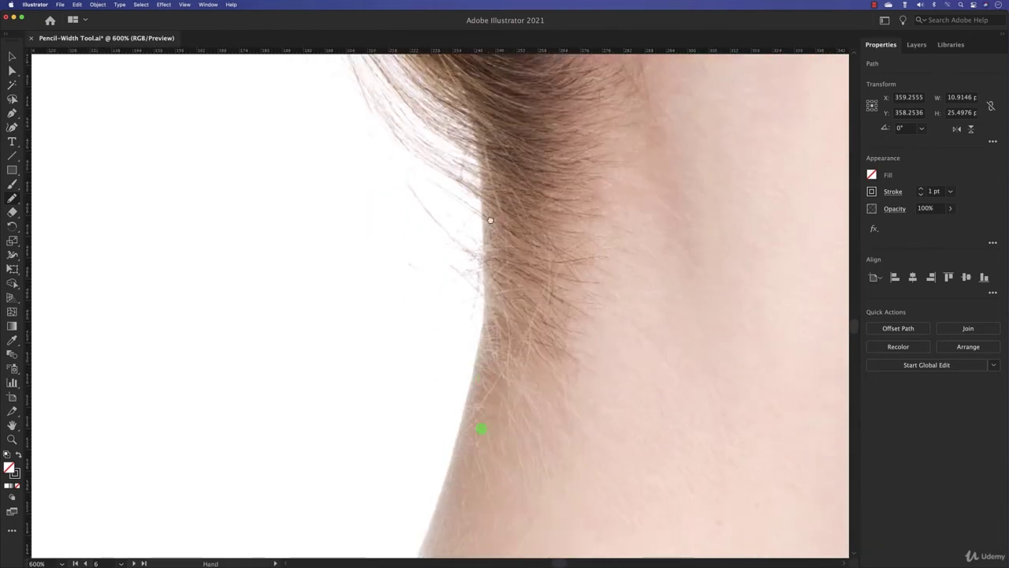
{"action": "left_click_drag", "start_coordinate": [489, 220], "coordinate": [480, 166]}
{"action": "mouse_move", "coordinate": [472, 85]}
{"action": "left_mouse_down"}
{"action": "mouse_move", "coordinate": [482, 309]}
{"action": "mouse_move", "coordinate": [544, 113]}
{"action": "mouse_move", "coordinate": [516, 118]}
{"action": "mouse_move", "coordinate": [461, 306]}
{"action": "mouse_move", "coordinate": [507, 209]}
{"action": "mouse_move", "coordinate": [462, 263]}
{"action": "mouse_move", "coordinate": [407, 372]}
{"action": "left_mouse_up"}
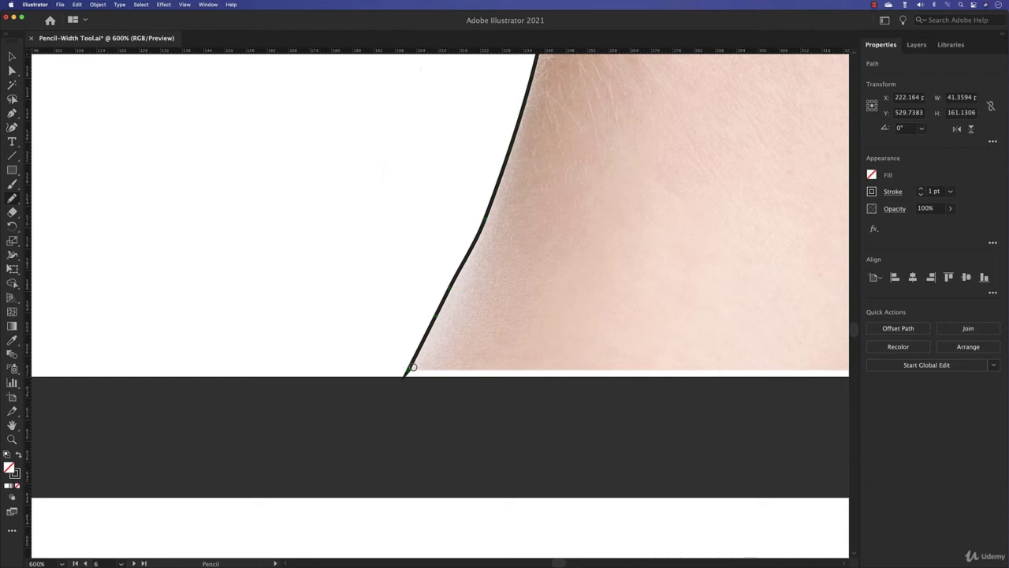
{"action": "mouse_move", "coordinate": [402, 378]}
{"action": "left_mouse_down"}
{"action": "mouse_move", "coordinate": [432, 370]}
{"action": "mouse_move", "coordinate": [361, 372]}
{"action": "mouse_move", "coordinate": [408, 367]}
{"action": "left_mouse_up"}
{"action": "scroll", "coordinate": [563, 260], "scroll_direction": "up", "scroll_amount": 10}
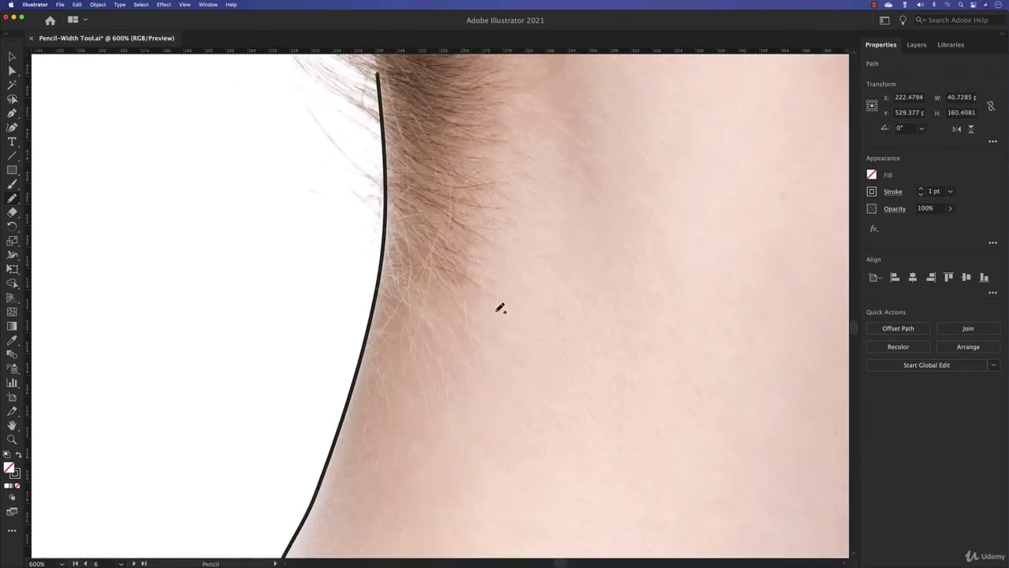
{"action": "key", "text": "super+0"}
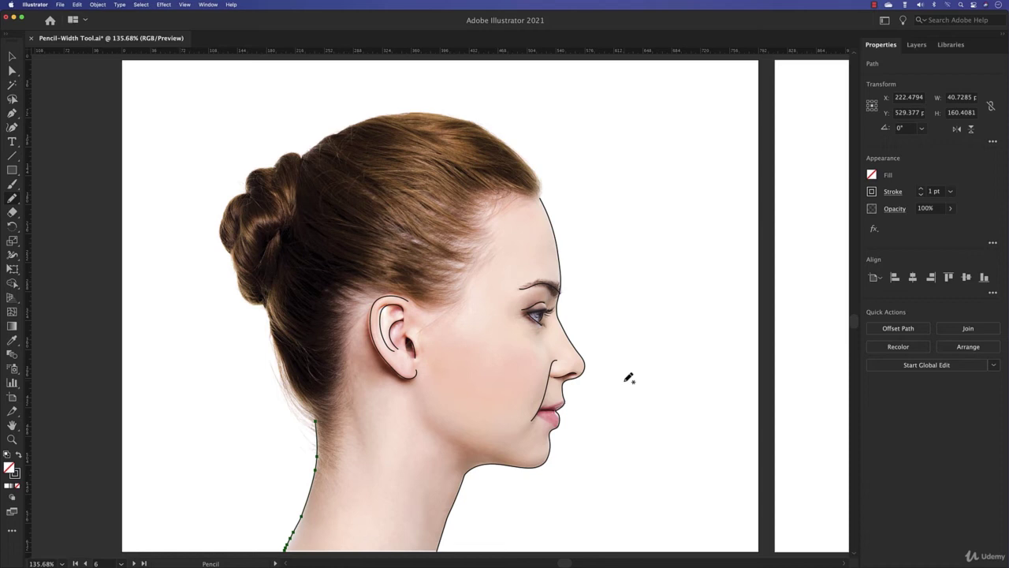
- Turn Layer 10's visibility back on in the Layers panel to reveal the profile photo
{"action": "left_click", "coordinate": [916, 45]}
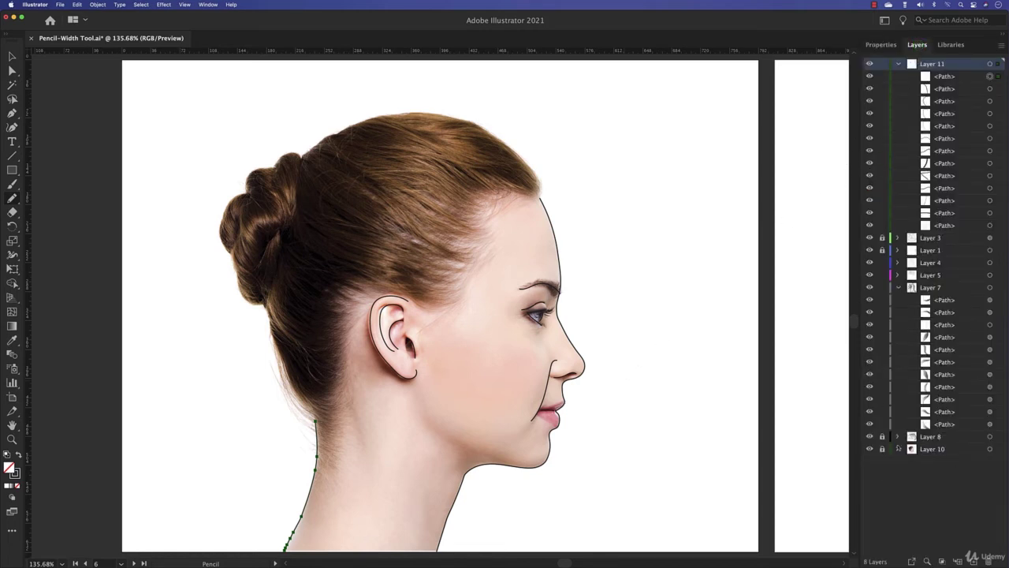
{"action": "left_click", "coordinate": [937, 451]}
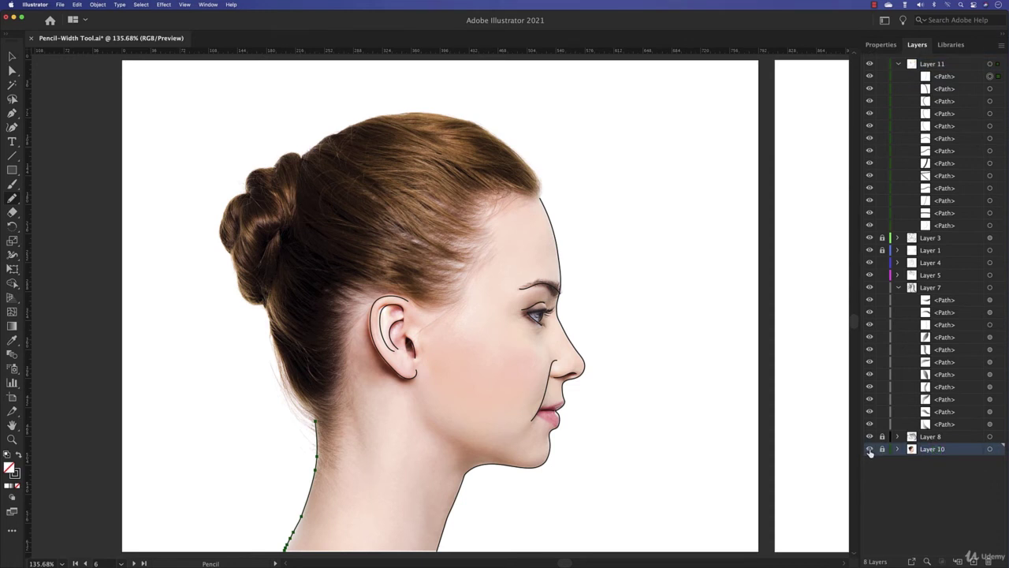
{"action": "left_click", "coordinate": [869, 448]}
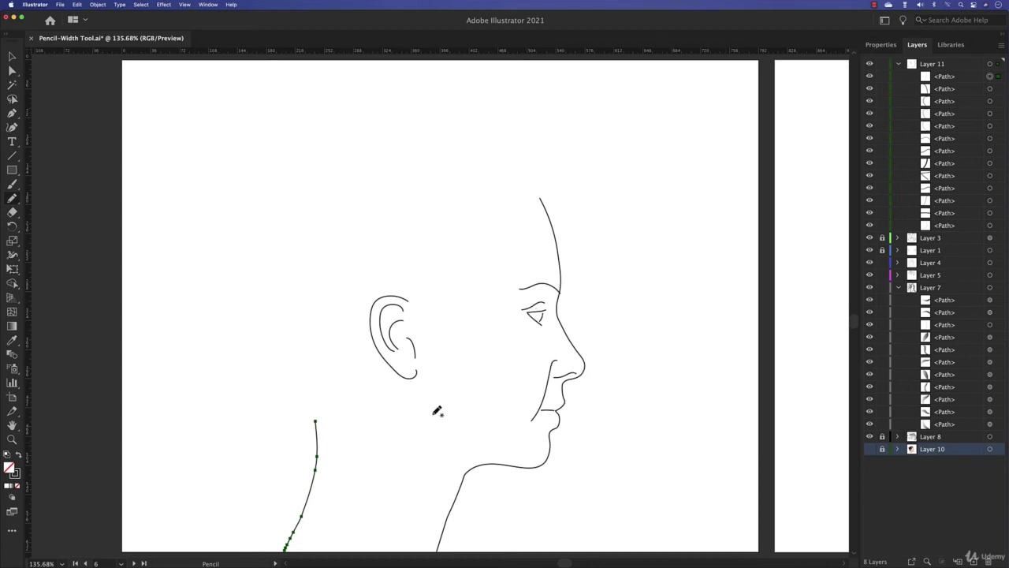
{"action": "left_click", "coordinate": [870, 449]}
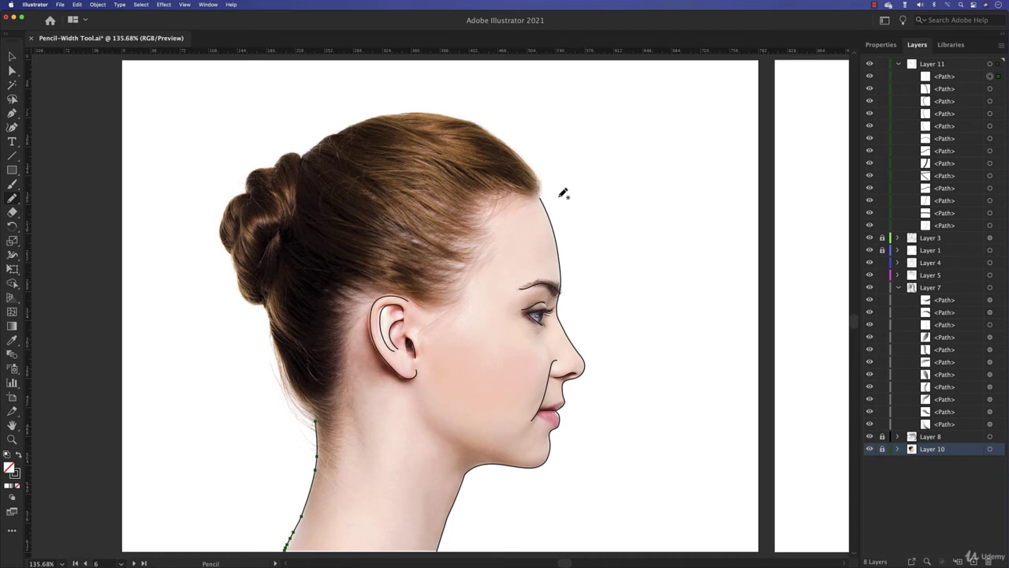
- Trace three hair strands from the forehead and temple back toward the bun
{"action": "scroll", "coordinate": [680, 183], "scroll_direction": "right", "scroll_amount": 10}
{"action": "scroll", "coordinate": [595, 305], "scroll_direction": "down", "scroll_amount": 5}
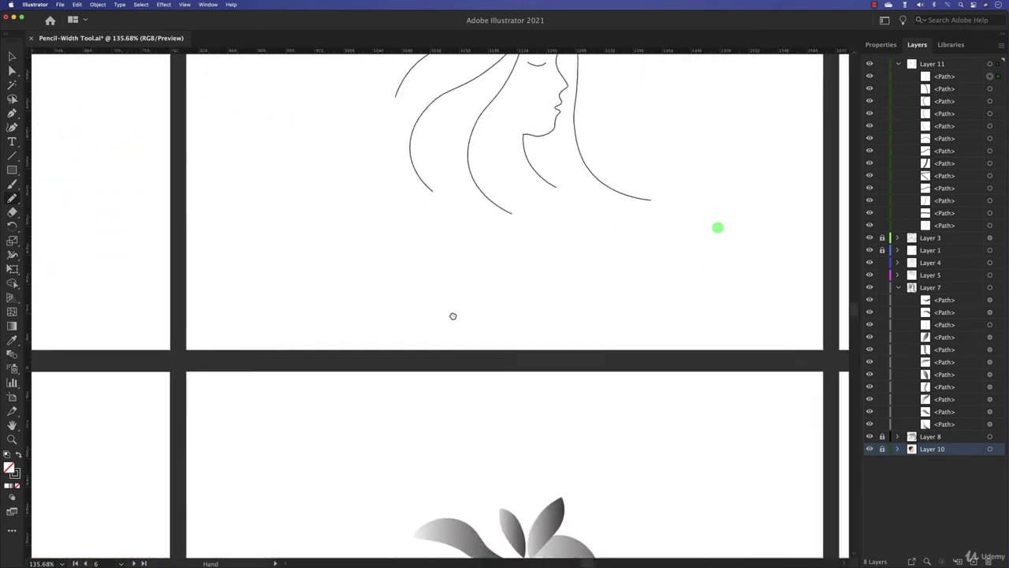
{"action": "scroll", "coordinate": [433, 428], "scroll_direction": "down", "scroll_amount": 4}
{"action": "scroll", "coordinate": [433, 429], "scroll_direction": "left", "scroll_amount": 3}
{"action": "scroll", "coordinate": [428, 388], "scroll_direction": "left", "scroll_amount": 12}
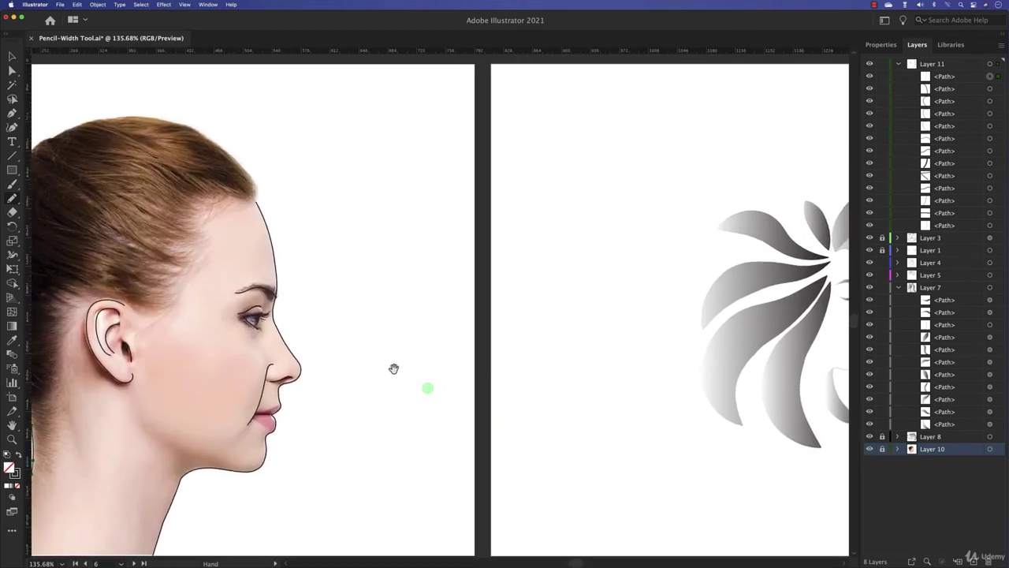
{"action": "scroll", "coordinate": [673, 269], "scroll_direction": "up", "scroll_amount": 2}
{"action": "scroll", "coordinate": [673, 268], "scroll_direction": "left", "scroll_amount": 1}
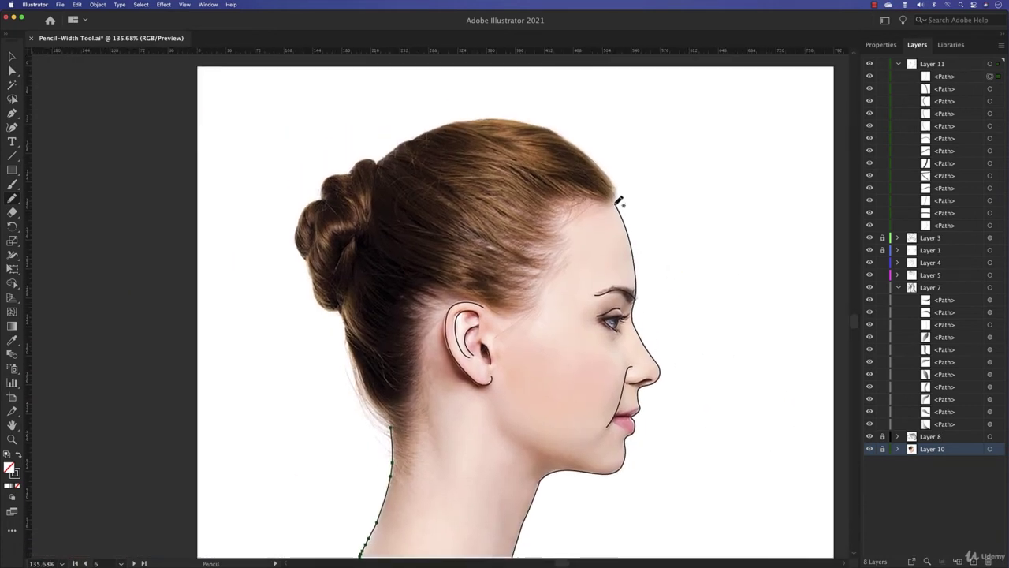
{"action": "mouse_move", "coordinate": [614, 197]}
{"action": "left_mouse_down"}
{"action": "mouse_move", "coordinate": [524, 155]}
{"action": "mouse_move", "coordinate": [453, 154]}
{"action": "mouse_move", "coordinate": [369, 181]}
{"action": "left_mouse_up"}
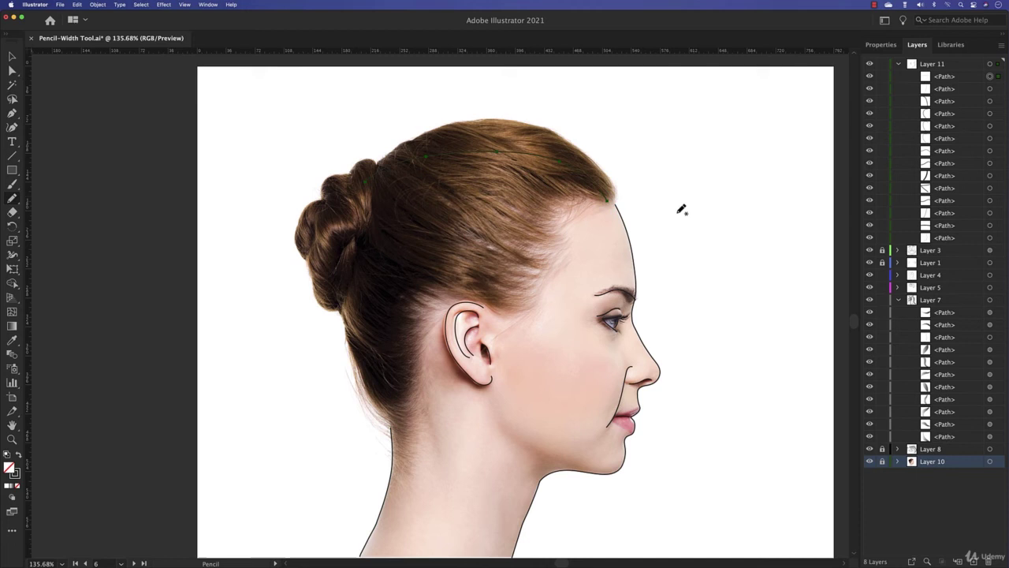
{"action": "mouse_move", "coordinate": [584, 204]}
{"action": "left_mouse_down"}
{"action": "mouse_move", "coordinate": [467, 182]}
{"action": "mouse_move", "coordinate": [374, 205]}
{"action": "mouse_move", "coordinate": [346, 227]}
{"action": "mouse_move", "coordinate": [526, 252]}
{"action": "mouse_move", "coordinate": [414, 222]}
{"action": "mouse_move", "coordinate": [371, 242]}
{"action": "left_mouse_up"}
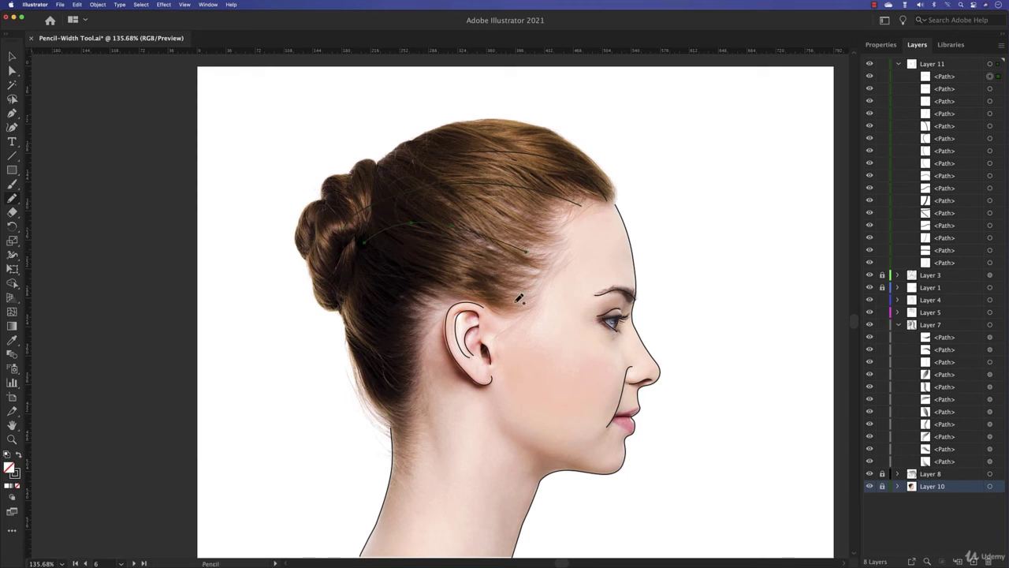
{"action": "mouse_move", "coordinate": [520, 298]}
{"action": "left_mouse_down"}
{"action": "mouse_move", "coordinate": [410, 272]}
{"action": "mouse_move", "coordinate": [367, 282]}
{"action": "mouse_move", "coordinate": [357, 294]}
{"action": "mouse_move", "coordinate": [403, 302]}
{"action": "mouse_move", "coordinate": [380, 318]}
{"action": "mouse_move", "coordinate": [386, 388]}
{"action": "left_mouse_up"}
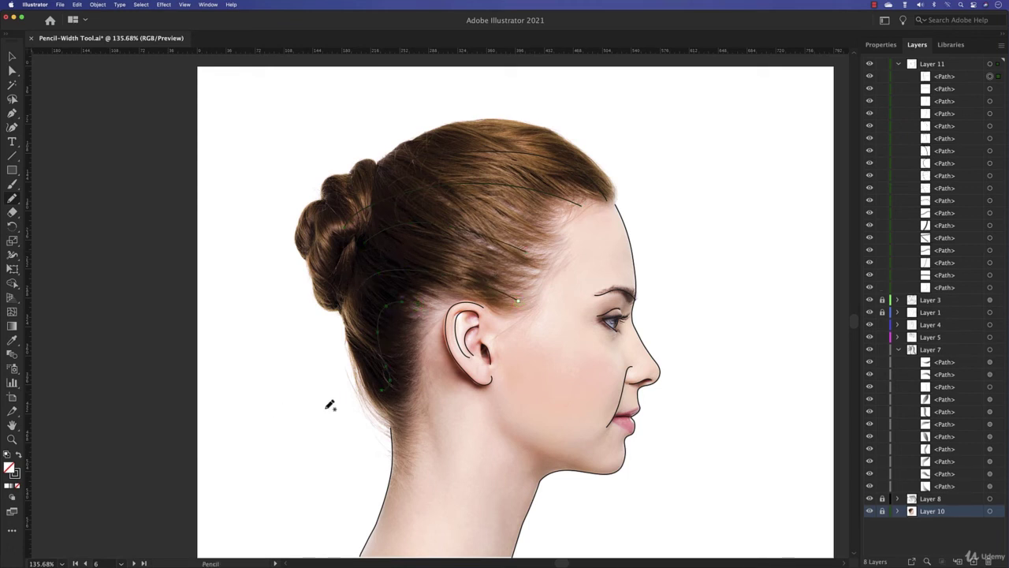
- Hide Layer 10's photo, then add two strands over the head and a curve beside the ear
{"action": "left_click", "coordinate": [870, 512]}
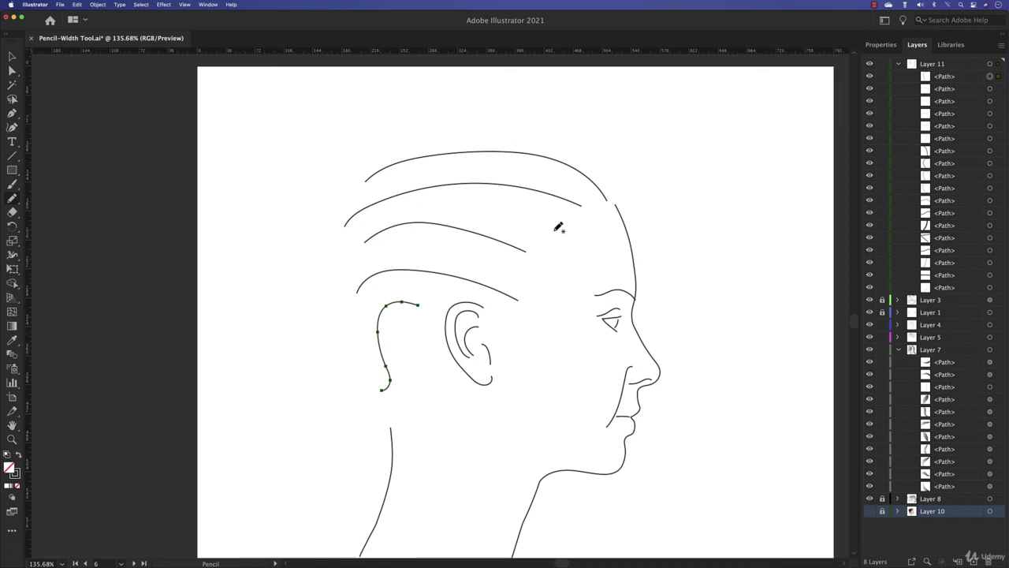
{"action": "left_click_drag", "start_coordinate": [555, 229], "coordinate": [432, 209]}
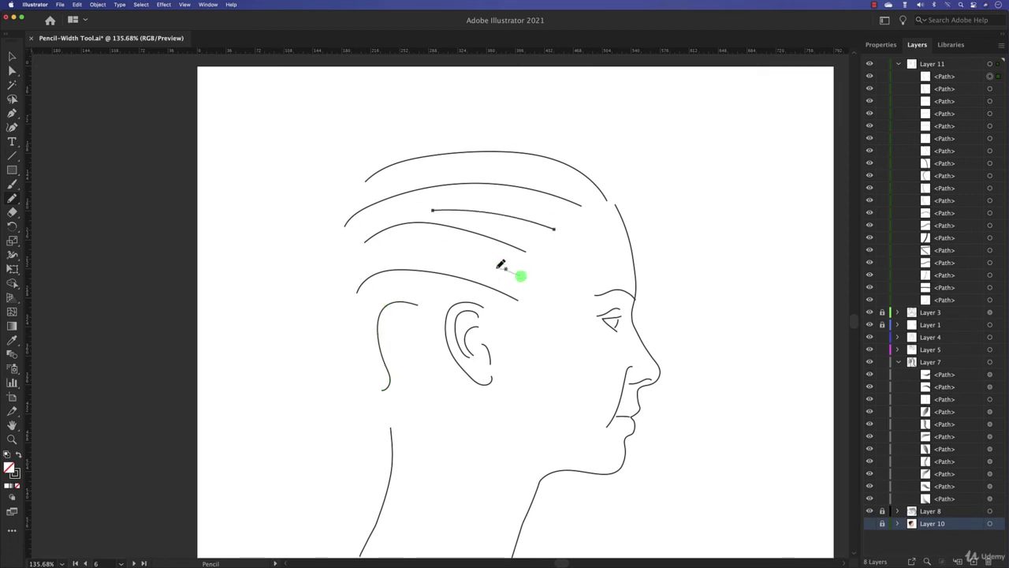
{"action": "left_click_drag", "start_coordinate": [498, 269], "coordinate": [393, 256]}
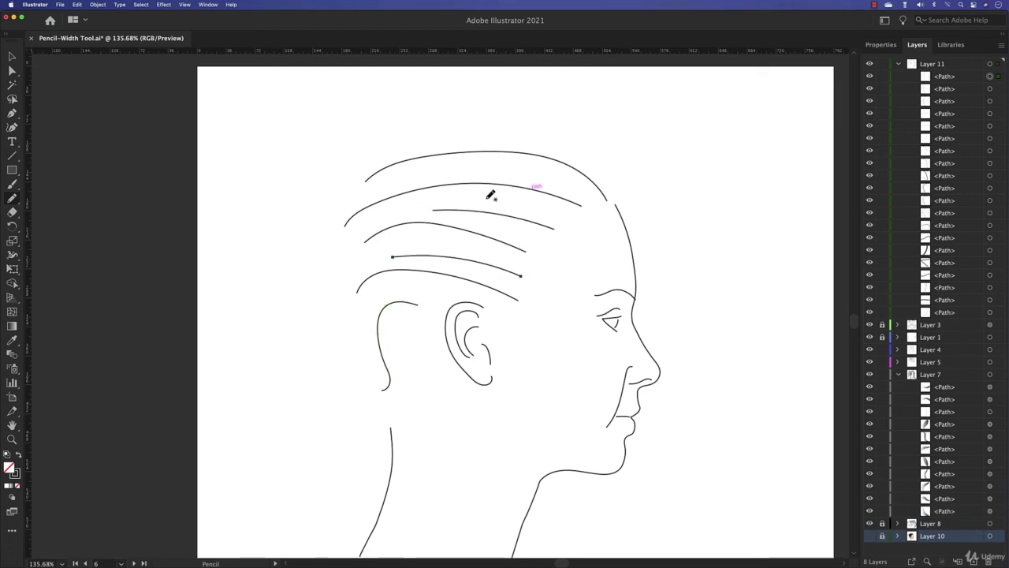
{"action": "mouse_move", "coordinate": [430, 340]}
{"action": "left_mouse_down"}
{"action": "mouse_move", "coordinate": [415, 333]}
{"action": "mouse_move", "coordinate": [393, 410]}
{"action": "left_mouse_up"}
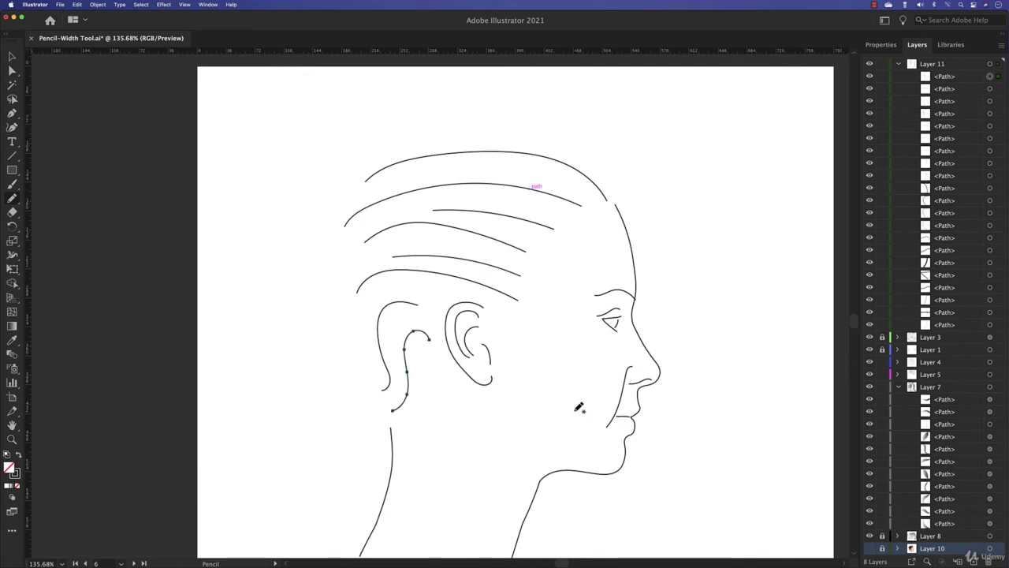
{"action": "scroll", "coordinate": [573, 408], "scroll_direction": "down", "scroll_amount": 5}
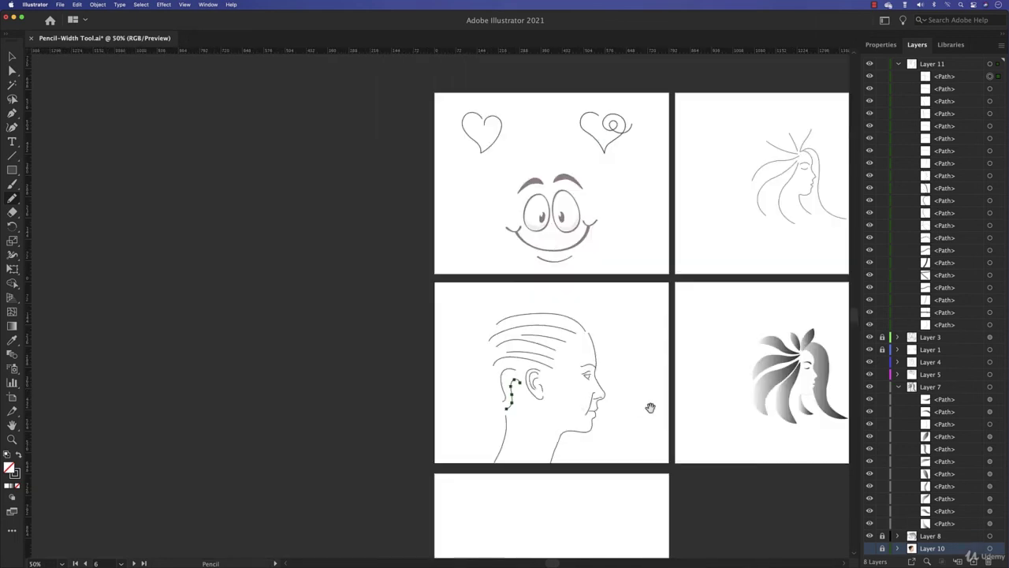
{"action": "left_click_drag", "start_coordinate": [648, 408], "coordinate": [511, 351]}
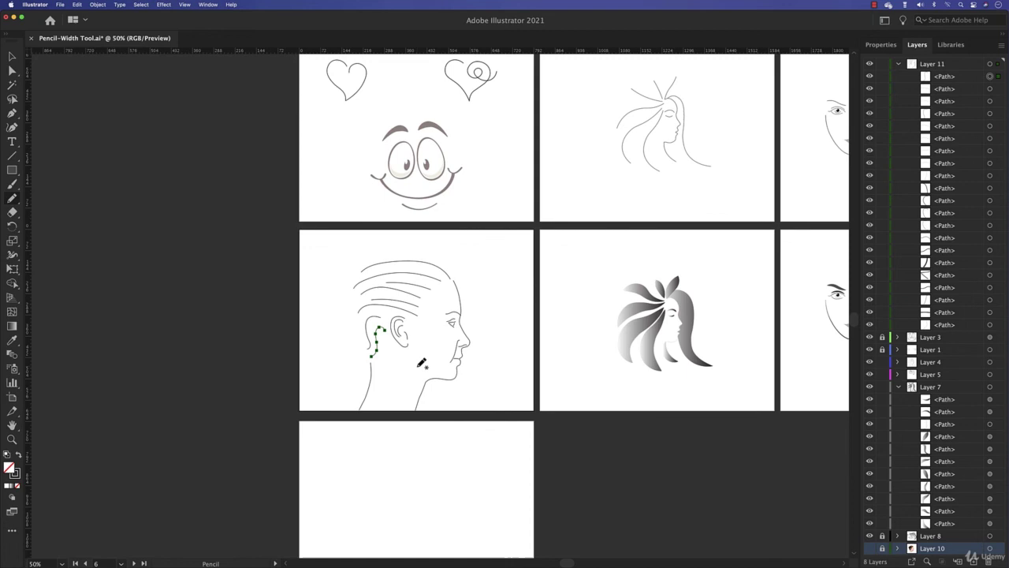
{"action": "left_click_drag", "start_coordinate": [691, 198], "coordinate": [651, 262]}
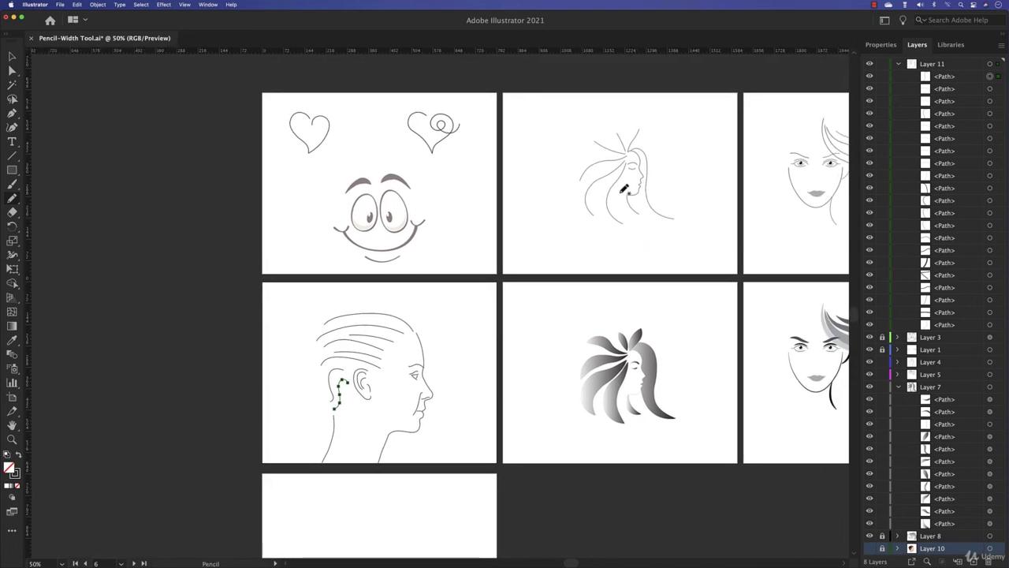
{"action": "left_click_drag", "start_coordinate": [706, 194], "coordinate": [533, 228]}
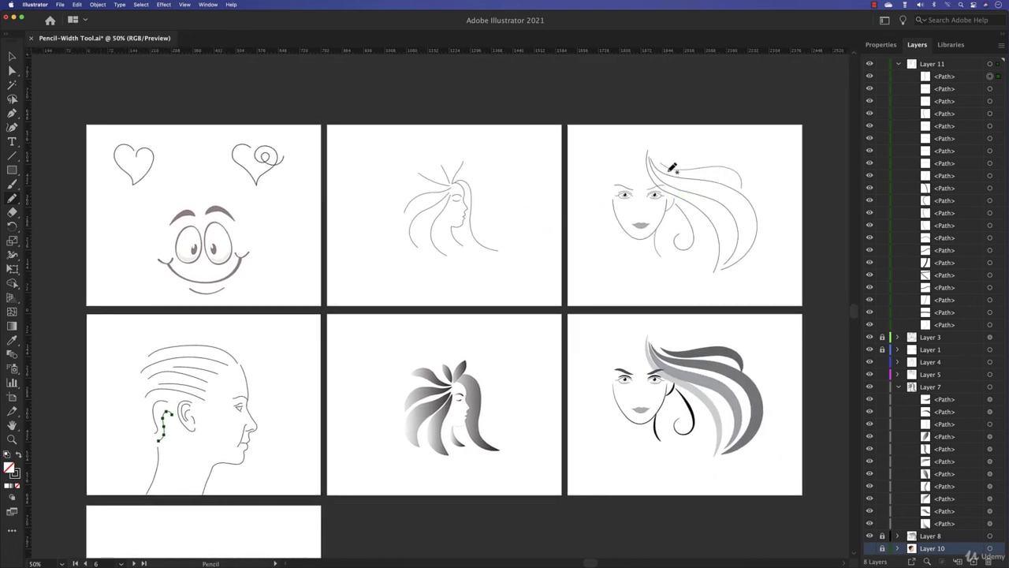
{"action": "left_click", "coordinate": [682, 157]}
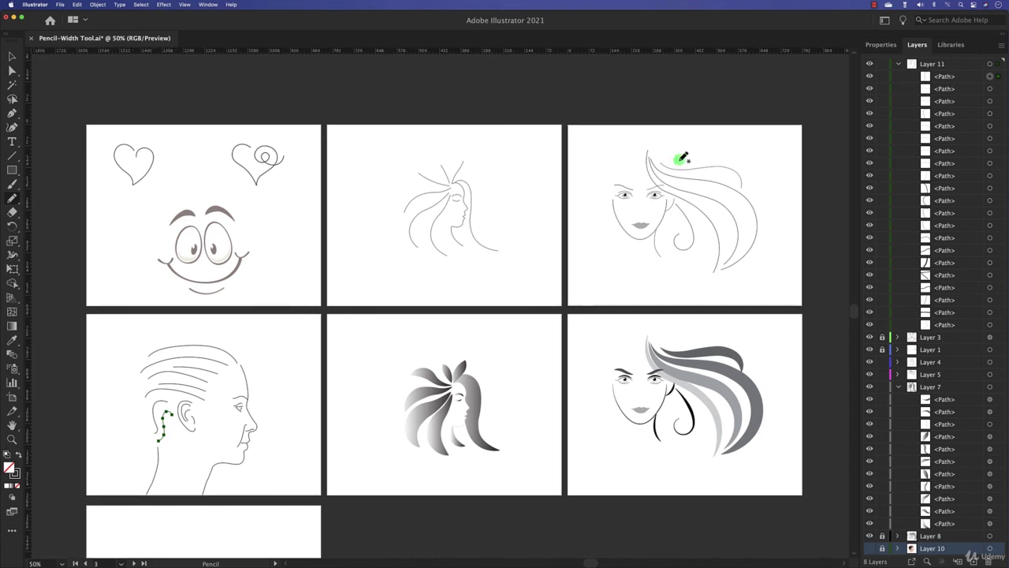
{"action": "key", "text": "super+0"}
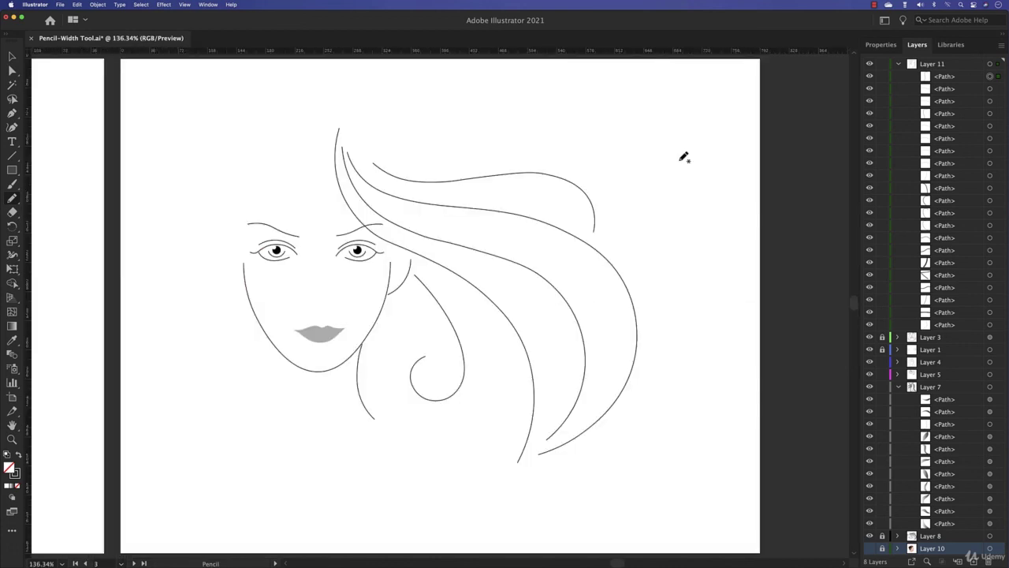
{"action": "mouse_move", "coordinate": [390, 152]}
{"action": "left_mouse_down"}
{"action": "mouse_move", "coordinate": [595, 169]}
{"action": "mouse_move", "coordinate": [625, 210]}
{"action": "left_mouse_up"}
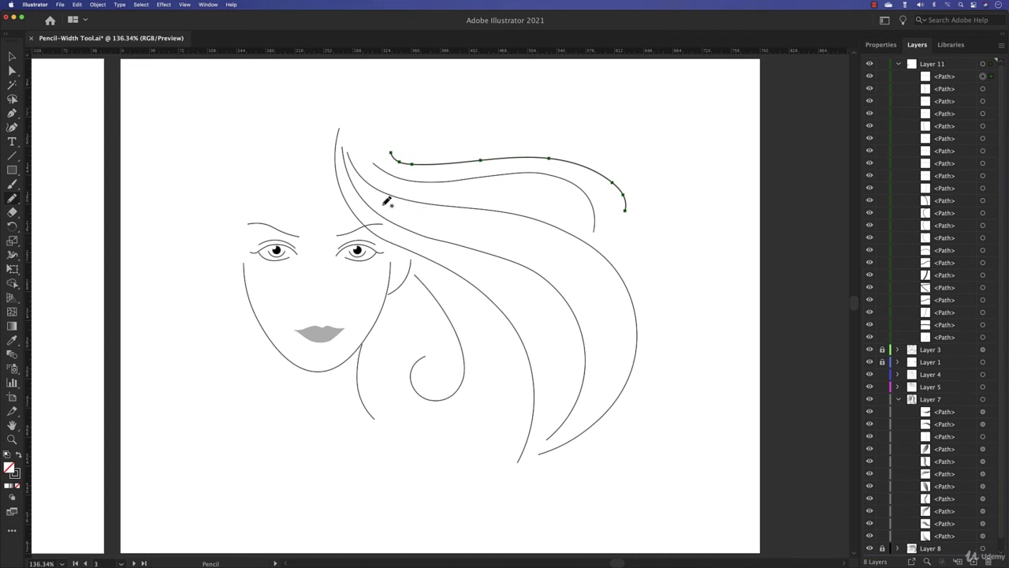
{"action": "mouse_move", "coordinate": [384, 204]}
{"action": "left_mouse_down"}
{"action": "mouse_move", "coordinate": [511, 233]}
{"action": "mouse_move", "coordinate": [575, 279]}
{"action": "mouse_move", "coordinate": [597, 371]}
{"action": "mouse_move", "coordinate": [580, 411]}
{"action": "left_mouse_up"}
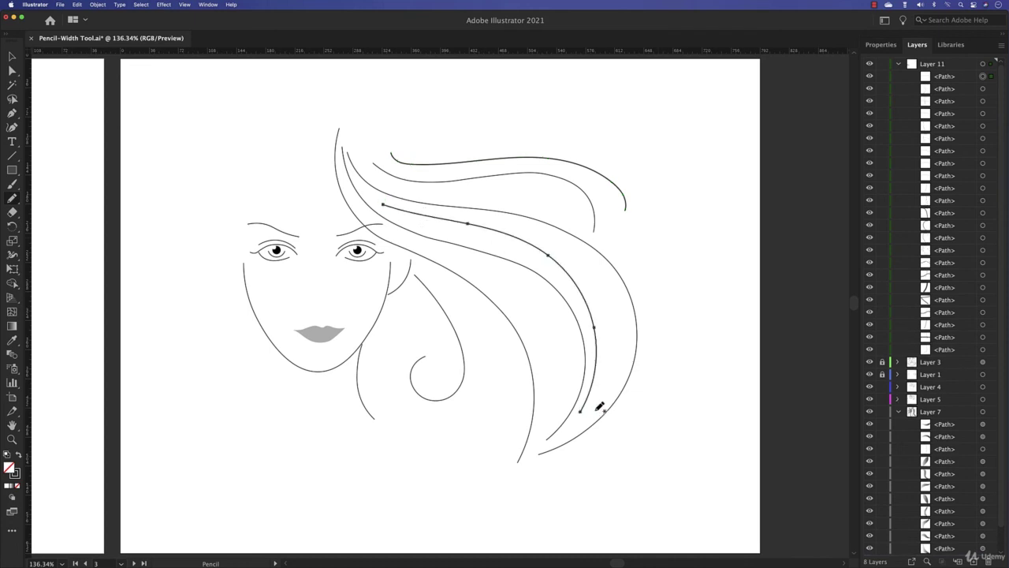
{"action": "mouse_move", "coordinate": [443, 248]}
{"action": "left_mouse_down"}
{"action": "mouse_move", "coordinate": [500, 281]}
{"action": "mouse_move", "coordinate": [542, 325]}
{"action": "mouse_move", "coordinate": [546, 461]}
{"action": "left_mouse_up"}
{"action": "key", "text": "super+z"}
{"action": "key", "text": "super+z"}
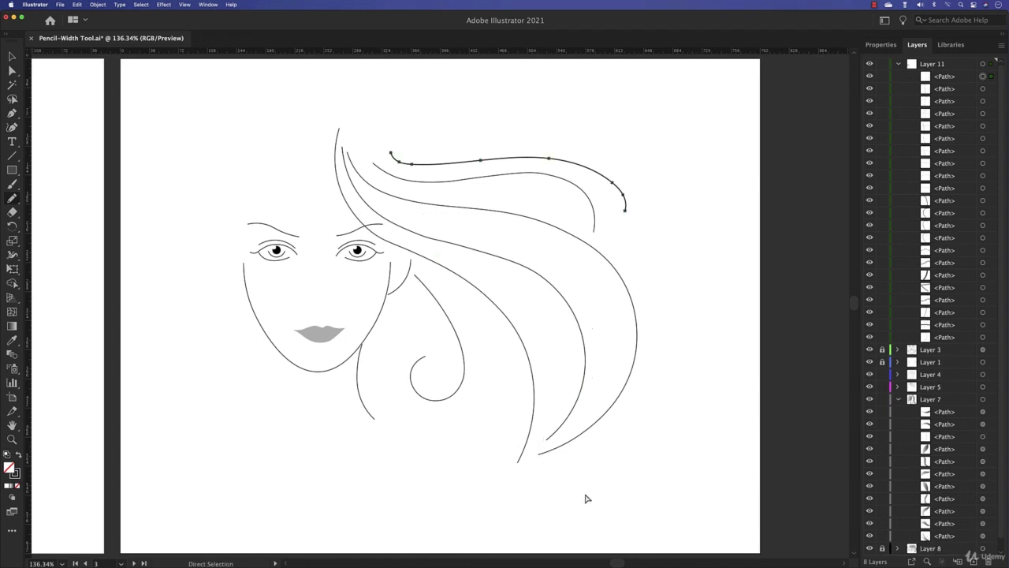
{"action": "key", "text": "super+z"}
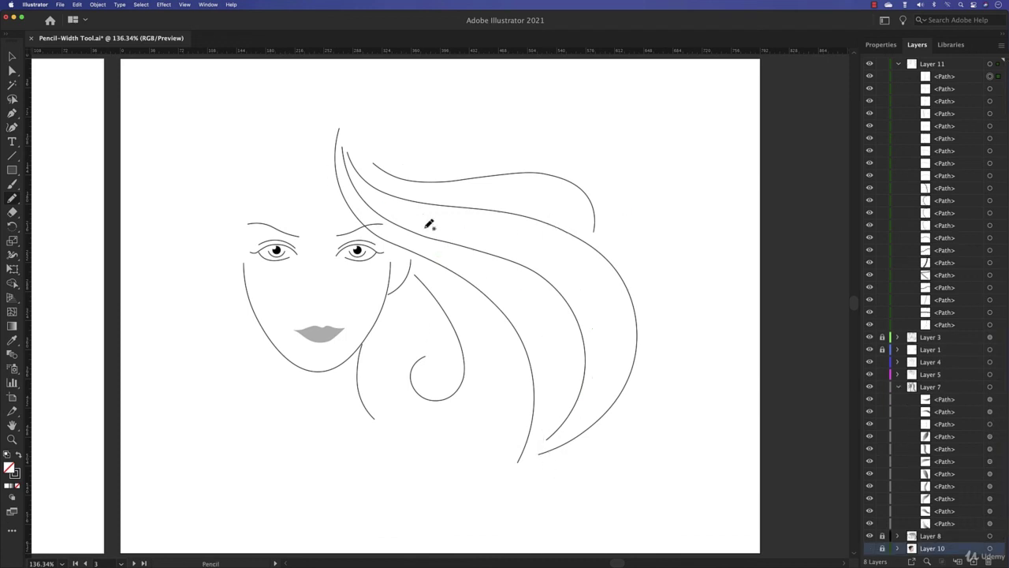
{"action": "scroll", "coordinate": [323, 258], "scroll_direction": "left", "scroll_amount": 3}
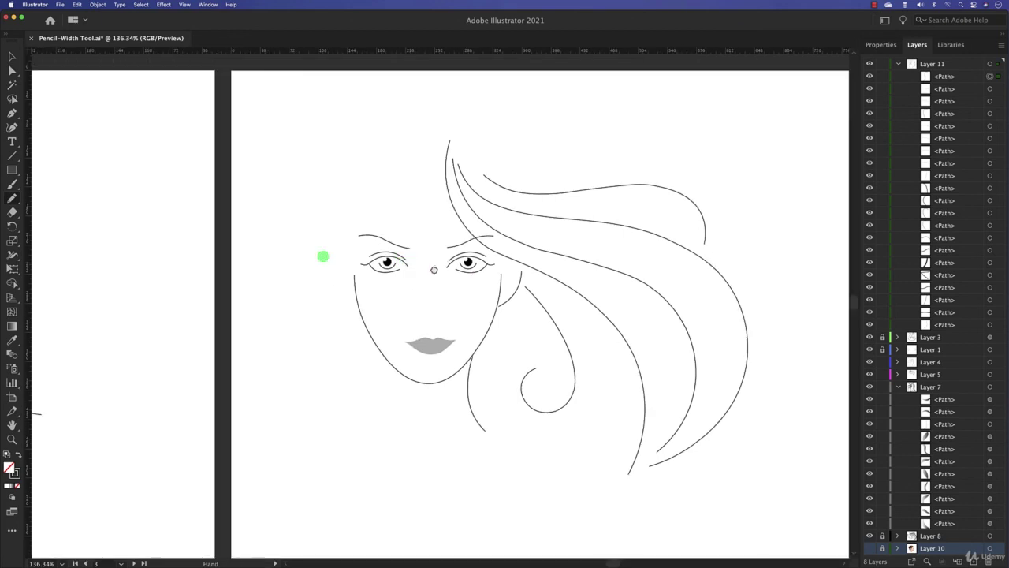
{"action": "scroll", "coordinate": [413, 257], "scroll_direction": "up", "scroll_amount": 3}
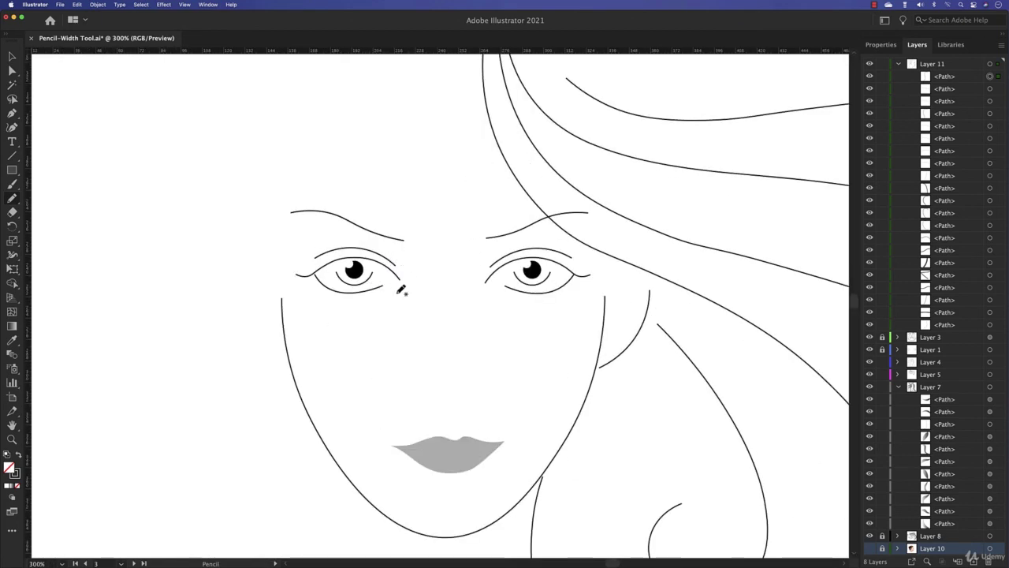
{"action": "left_click_drag", "start_coordinate": [399, 311], "coordinate": [315, 307]}
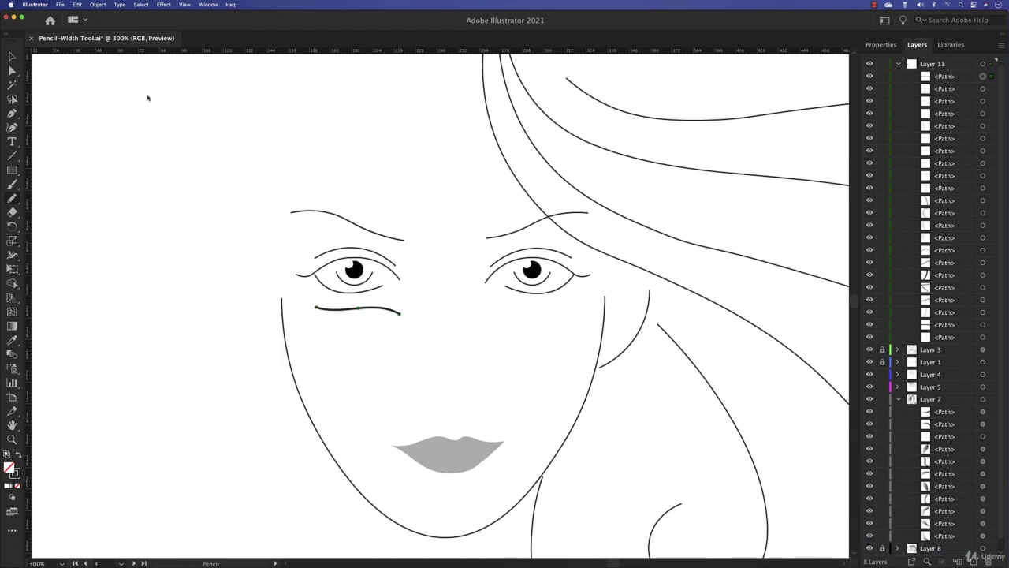
{"action": "left_click", "coordinate": [16, 71]}
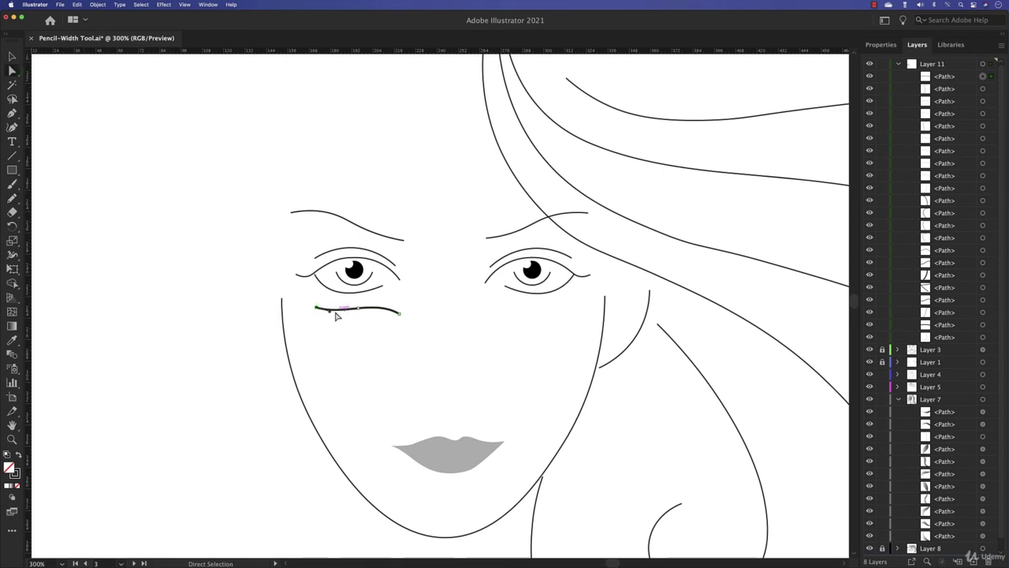
{"action": "mouse_move", "coordinate": [329, 313]}
{"action": "left_mouse_down"}
{"action": "mouse_move", "coordinate": [333, 286]}
{"action": "mouse_move", "coordinate": [331, 339]}
{"action": "mouse_move", "coordinate": [337, 316]}
{"action": "mouse_move", "coordinate": [353, 319]}
{"action": "left_mouse_up"}
{"action": "key", "text": "super+z"}
{"action": "key", "text": "super+z"}
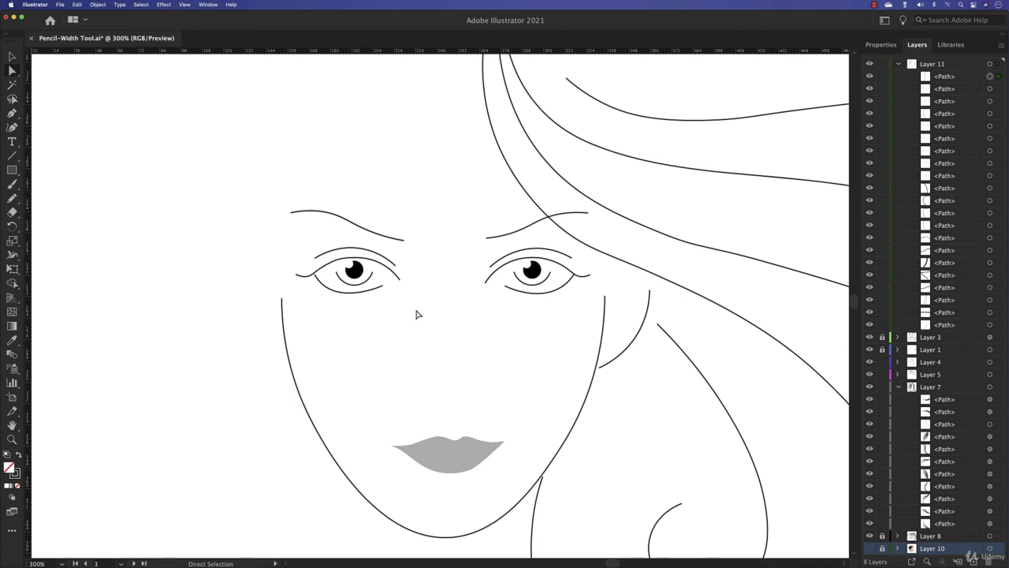
{"action": "key", "text": "super+alt+0"}
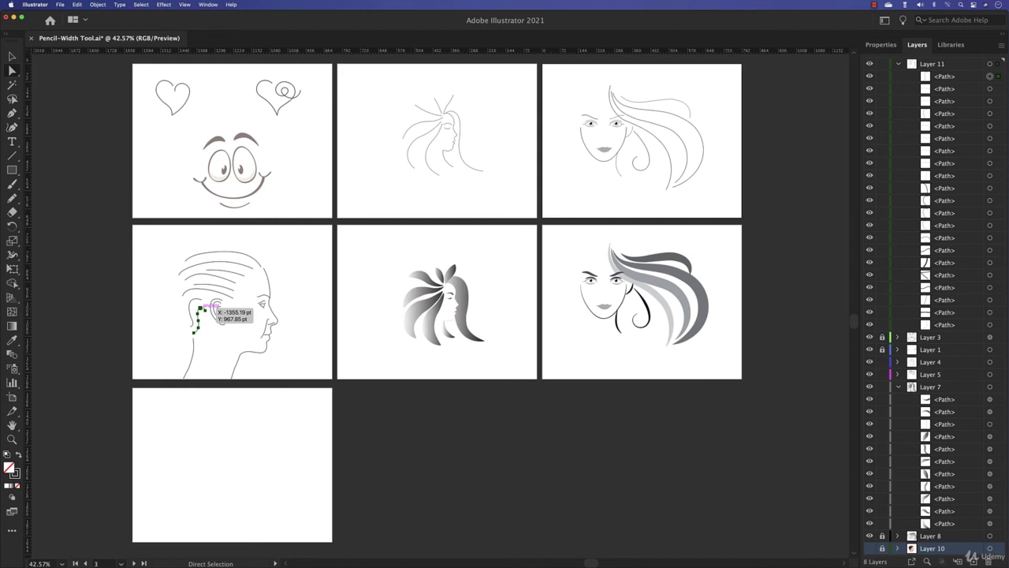